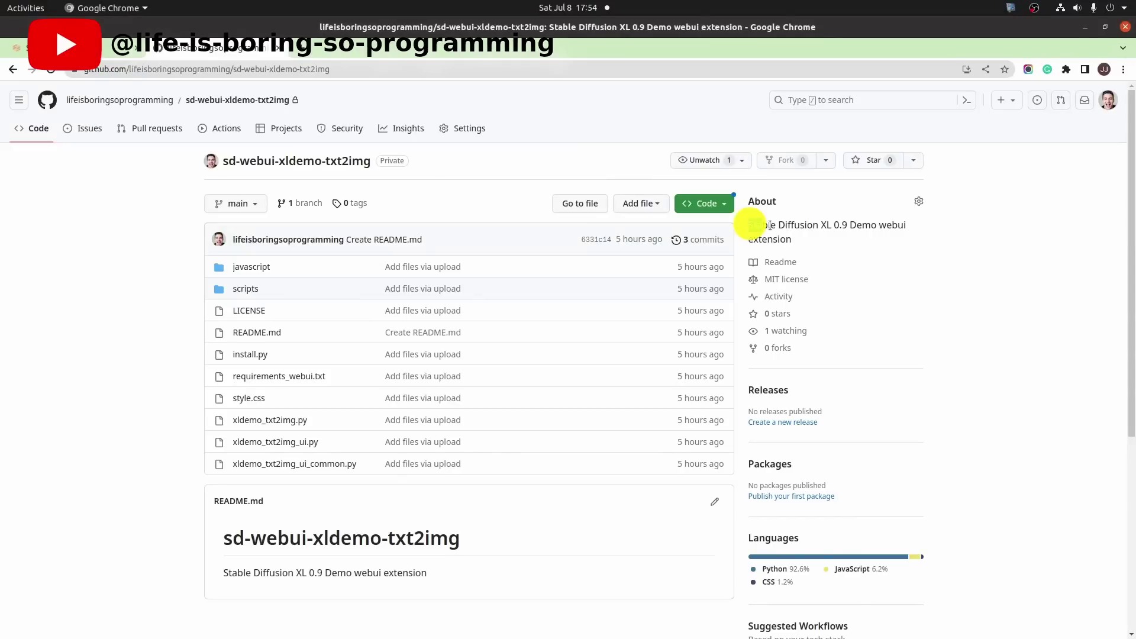
# Copy the XL demo repository's HTTPS clone URL from GitHub and return to the web UI.
pyautogui.moveTo(749, 225); pyautogui.dragTo(879, 228)
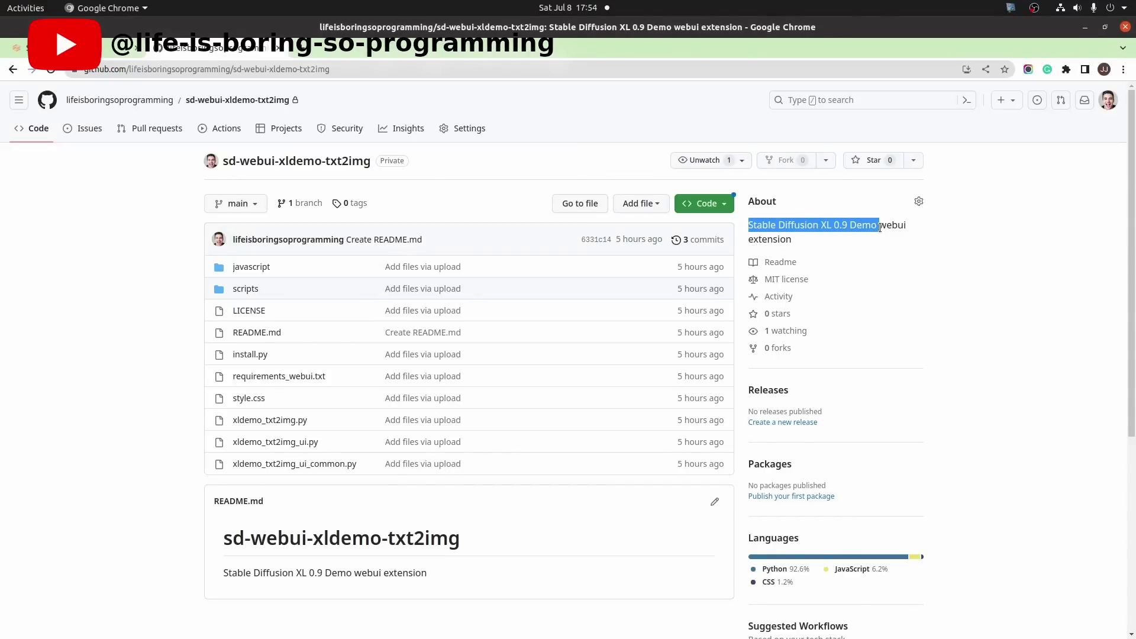
pyautogui.click(906, 308)
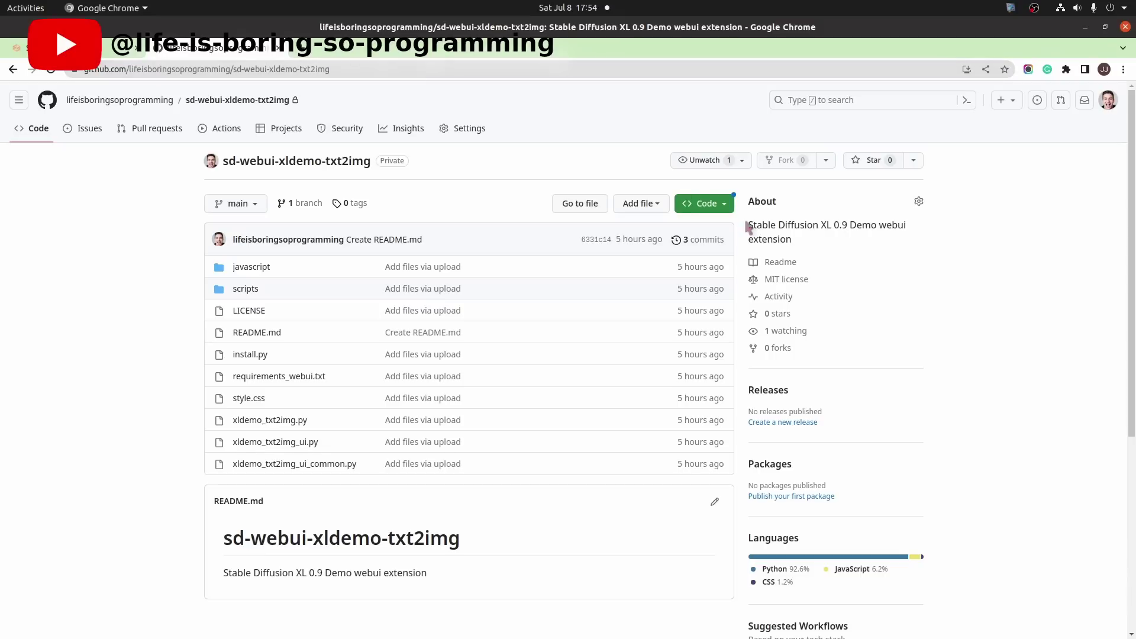
pyautogui.click(708, 203)
pyautogui.click(711, 312)
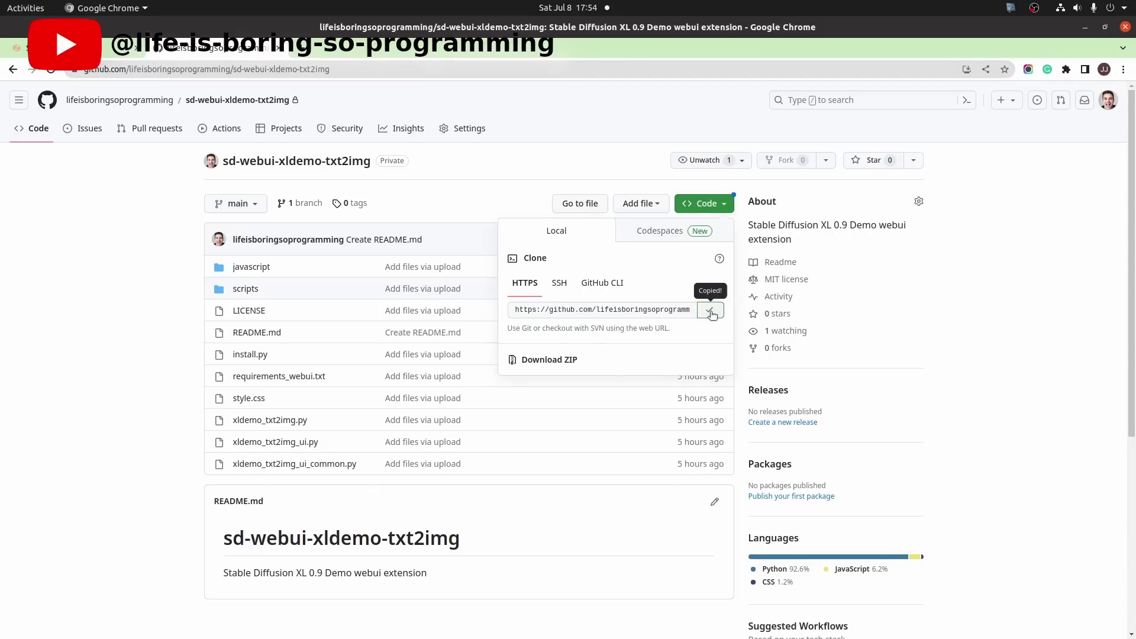
pyautogui.click(106, 48)
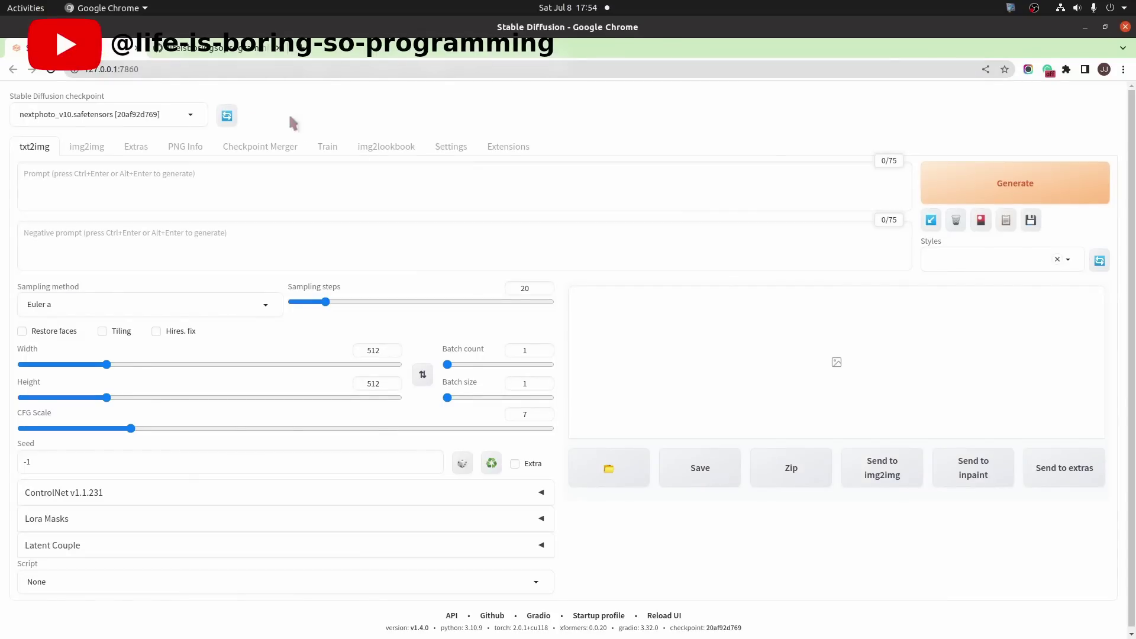
# Paste the copied clone address into Extensions > Install from URL and install it.
pyautogui.click(508, 147)
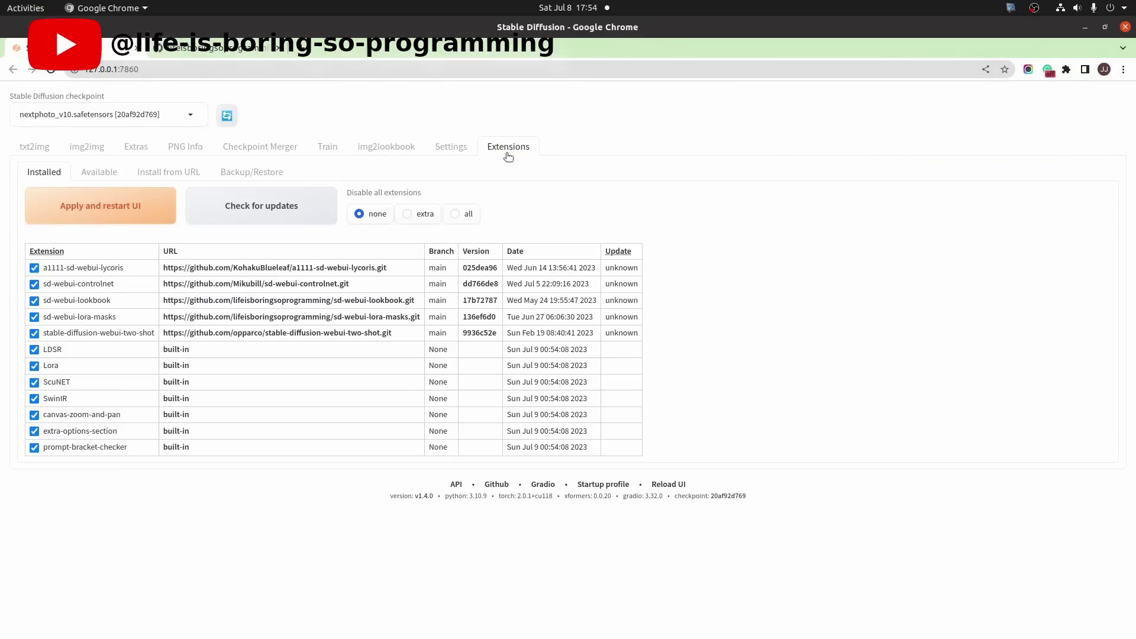
pyautogui.click(193, 173)
pyautogui.click(208, 203)
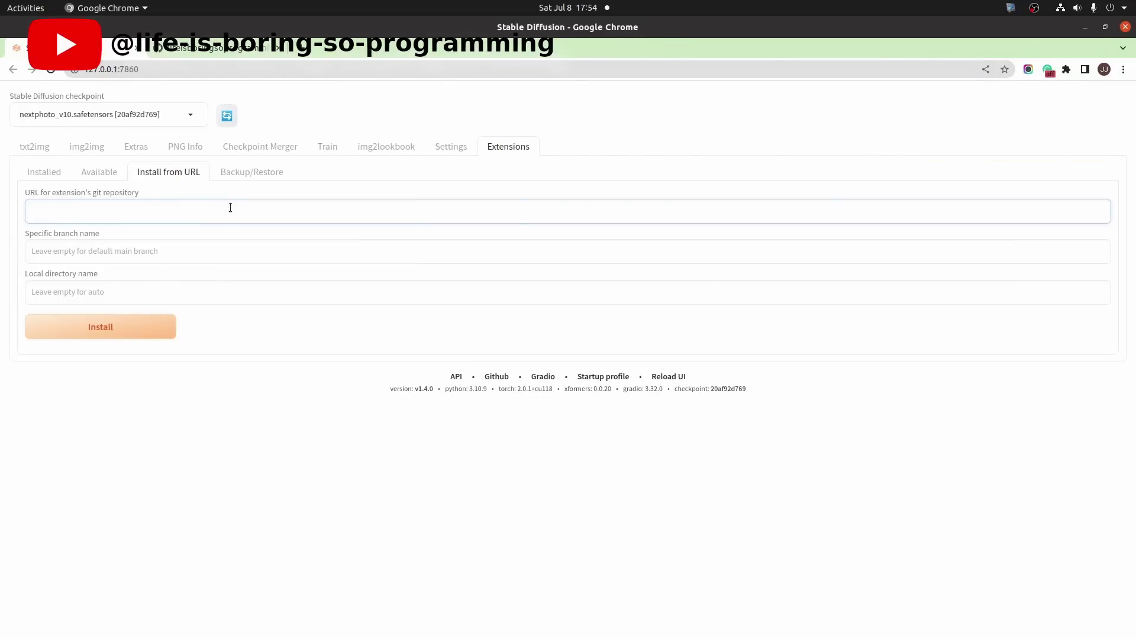
pyautogui.rightClick(230, 207)
pyautogui.click(266, 283)
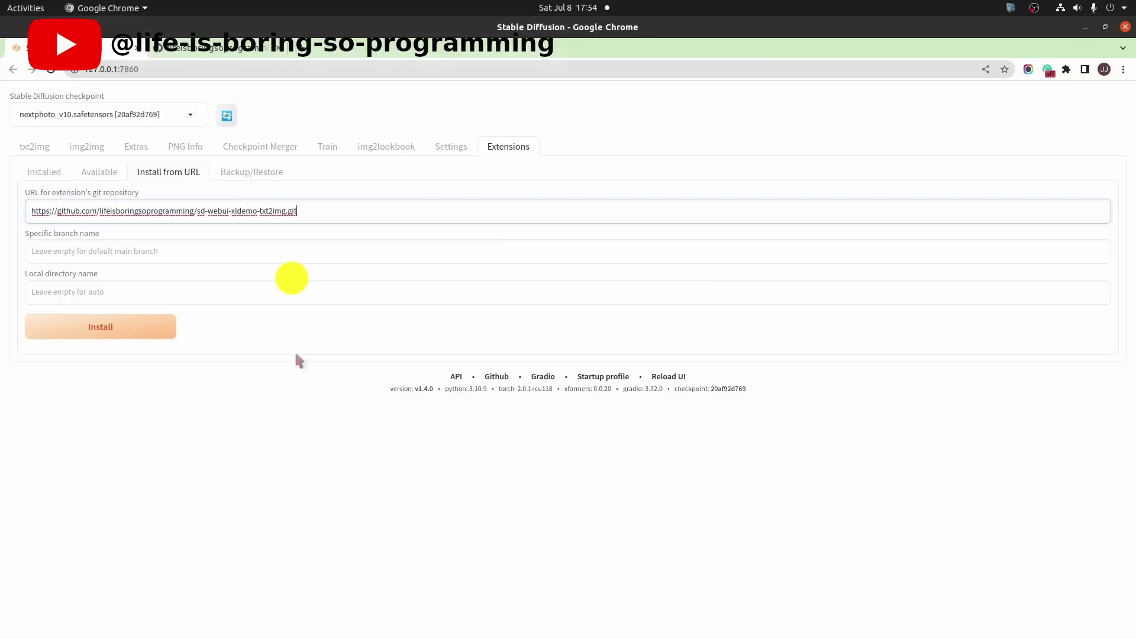
pyautogui.click(188, 335)
# Stop the web UI in the VS Code terminal and relaunch ./webui.sh.
pyautogui.hotkey('alt', 'Tab')
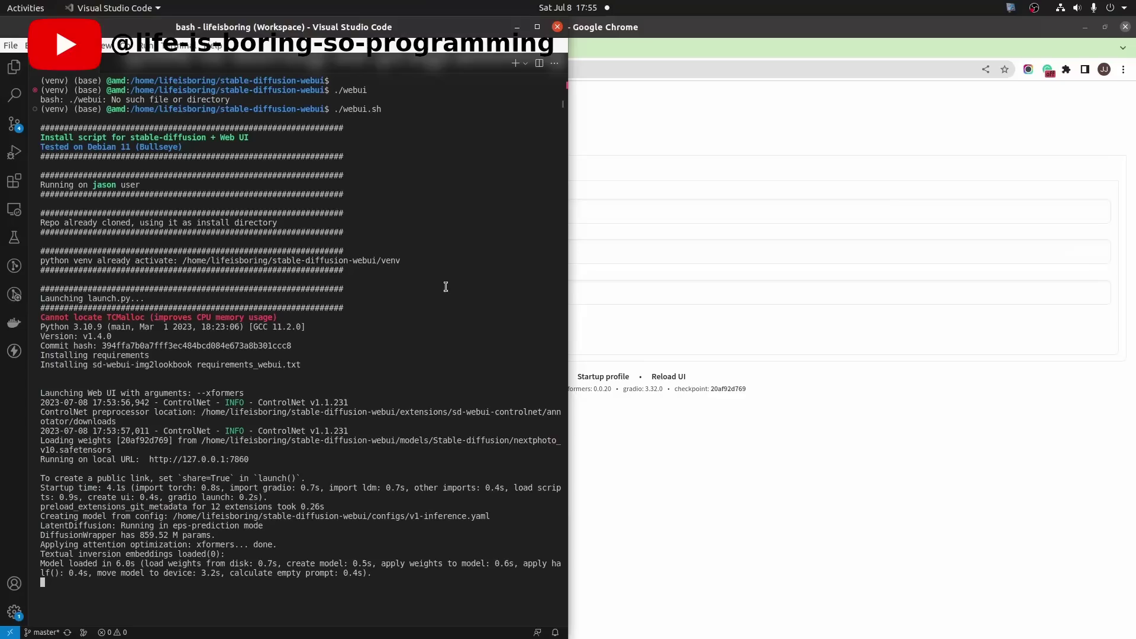
pyautogui.hotkey('ctrl', 'c')
pyautogui.hotkey('ctrl', 'c')
pyautogui.hotkey('ctrl', 'c')
pyautogui.hotkey('ctrl', 'c')
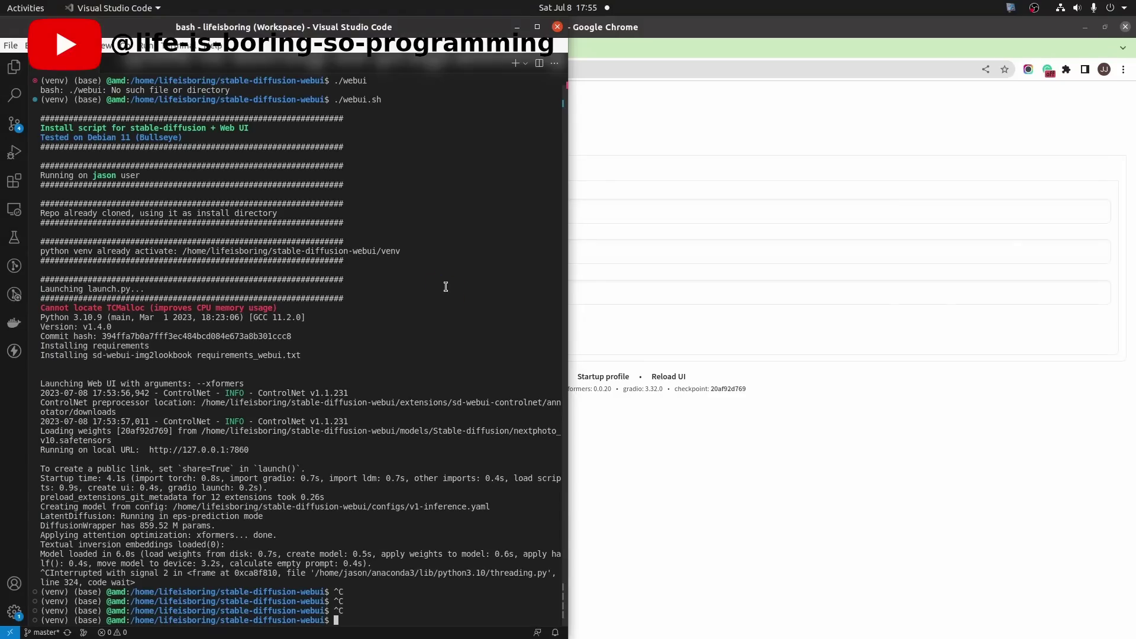
pyautogui.press('Up')
pyautogui.press('Return')
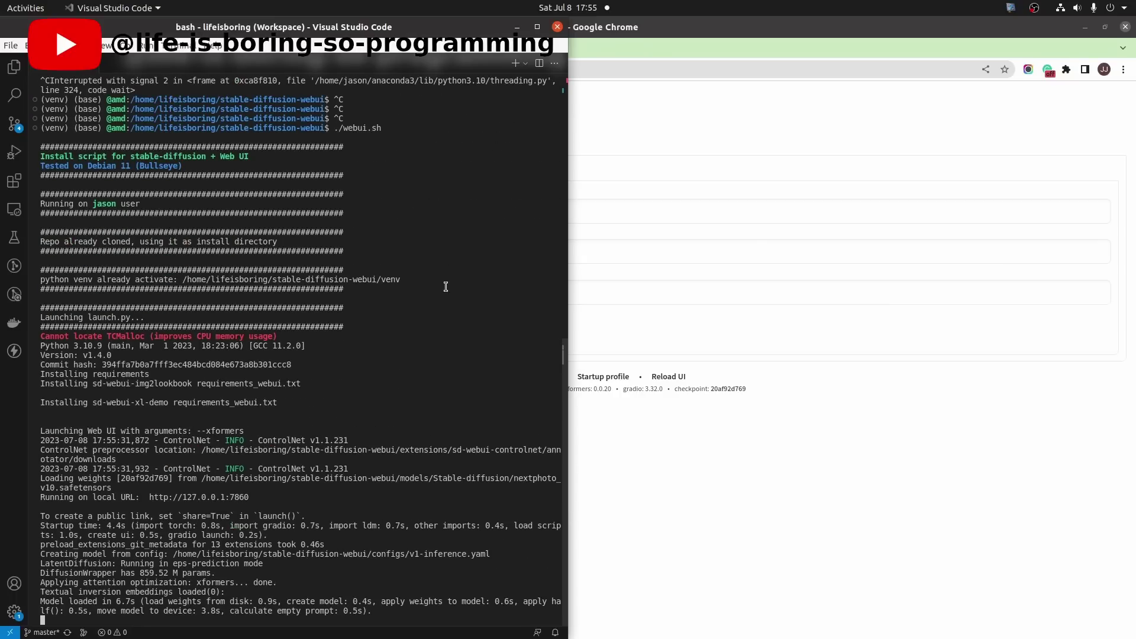
pyautogui.hotkey('alt', 'Tab')
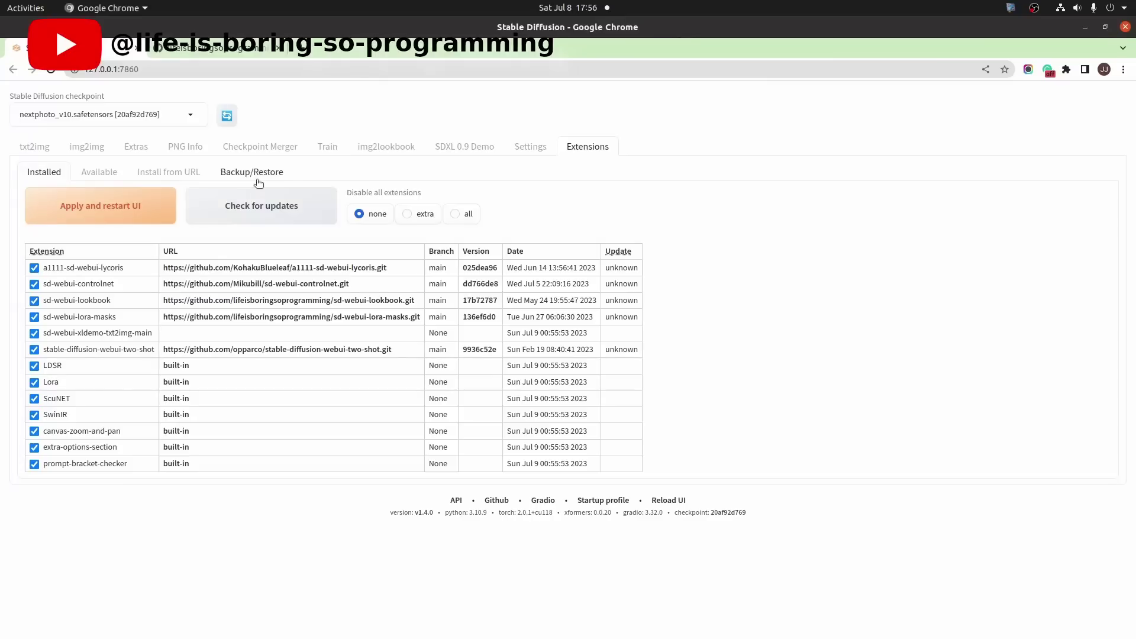
# Open the SDXL 0.9 Demo tab and follow step 2's link to the Research License Agreement.
pyautogui.click(463, 154)
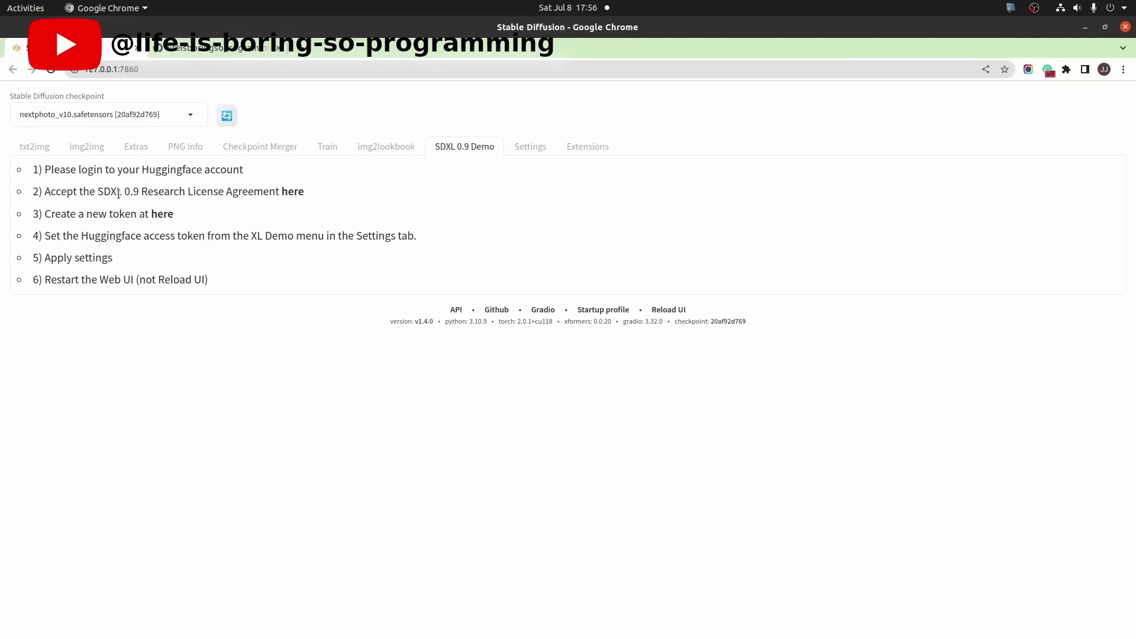
pyautogui.moveTo(97, 191); pyautogui.dragTo(232, 191)
pyautogui.click(242, 190)
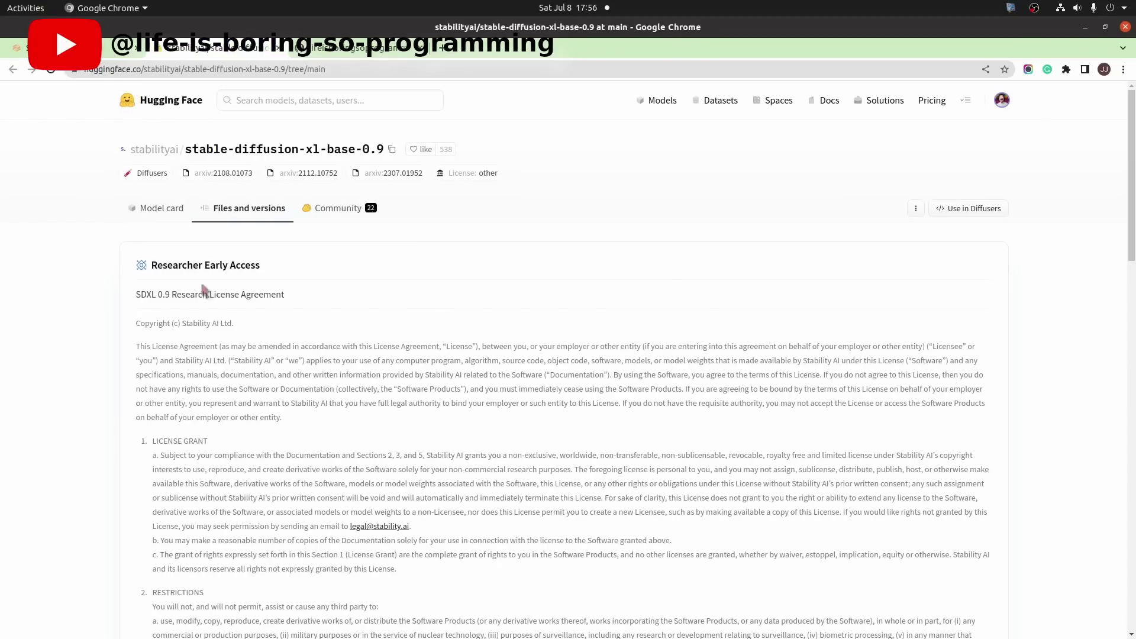
# Fill the access form fields with 'libsp', accept the license and submit the application.
pyautogui.scroll(-15, 207, 291)
pyautogui.click(213, 339)
pyautogui.write('libsp')
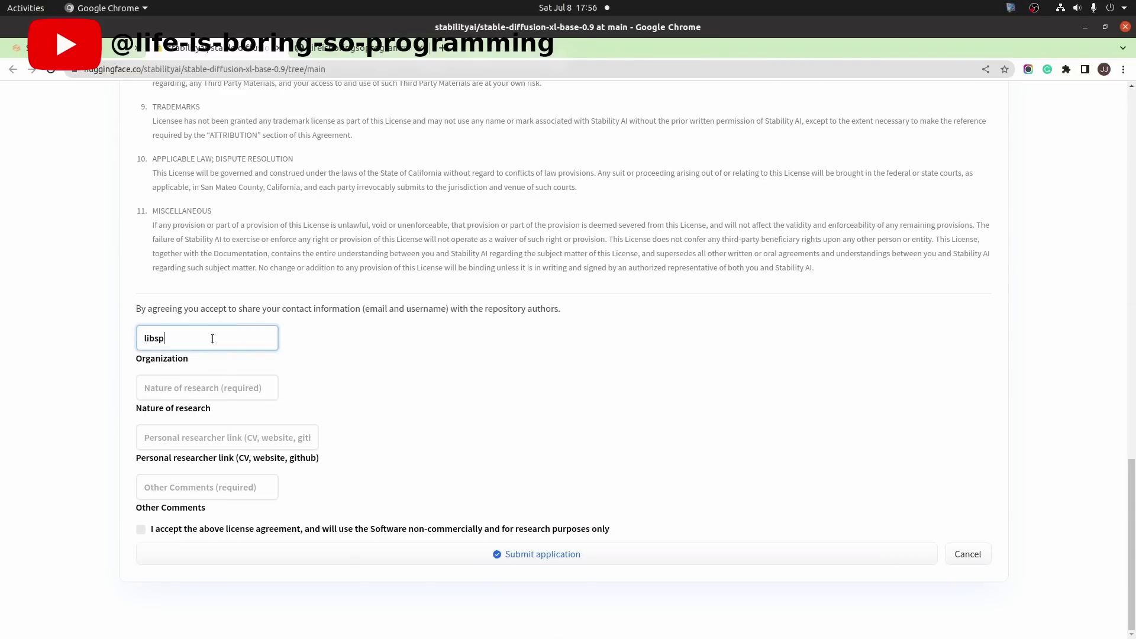
pyautogui.press('Tab')
pyautogui.write('libsp')
pyautogui.press('Tab')
pyautogui.write('libsp')
pyautogui.press('Tab')
pyautogui.write('libsp')
pyautogui.click(140, 529)
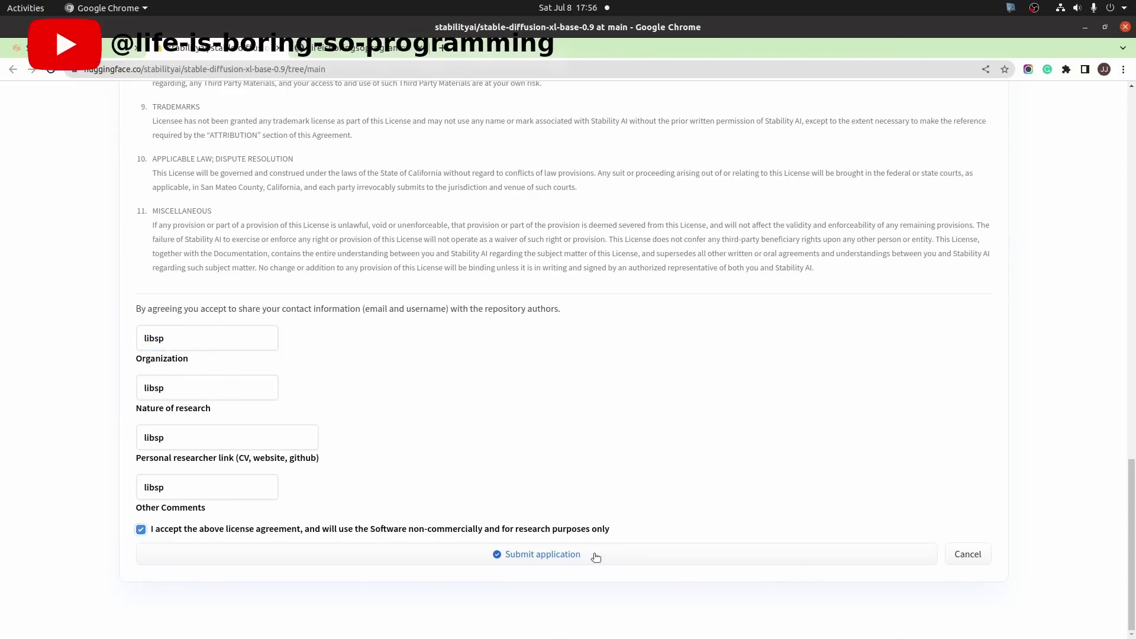
pyautogui.click(594, 556)
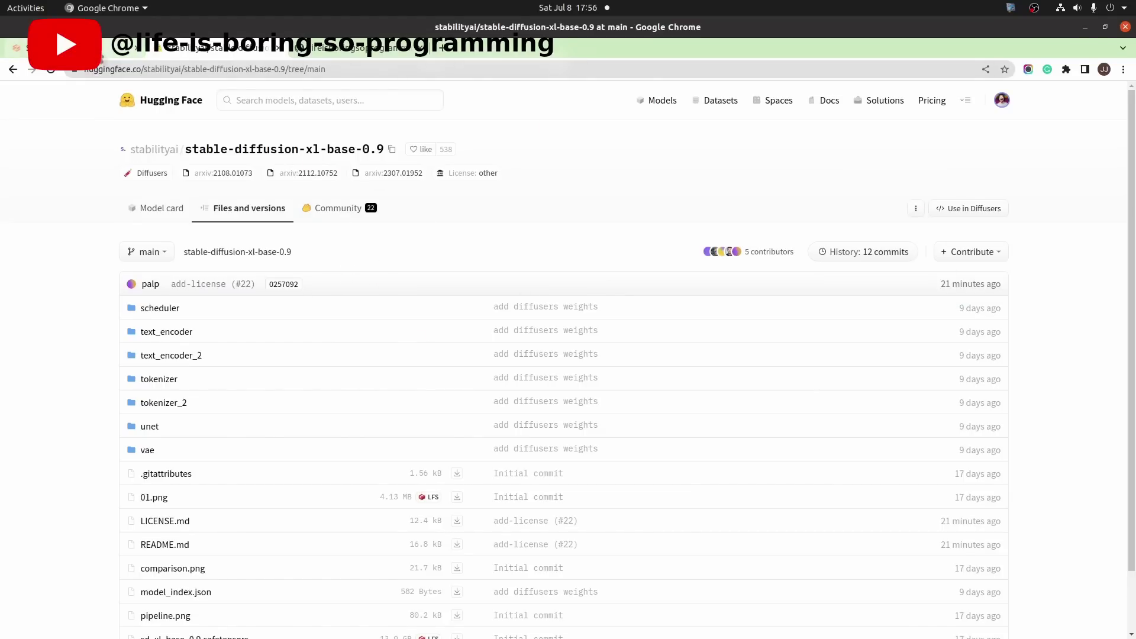
# Create a new read access token named 'sd' and copy it.
pyautogui.click(18, 47)
pyautogui.click(171, 216)
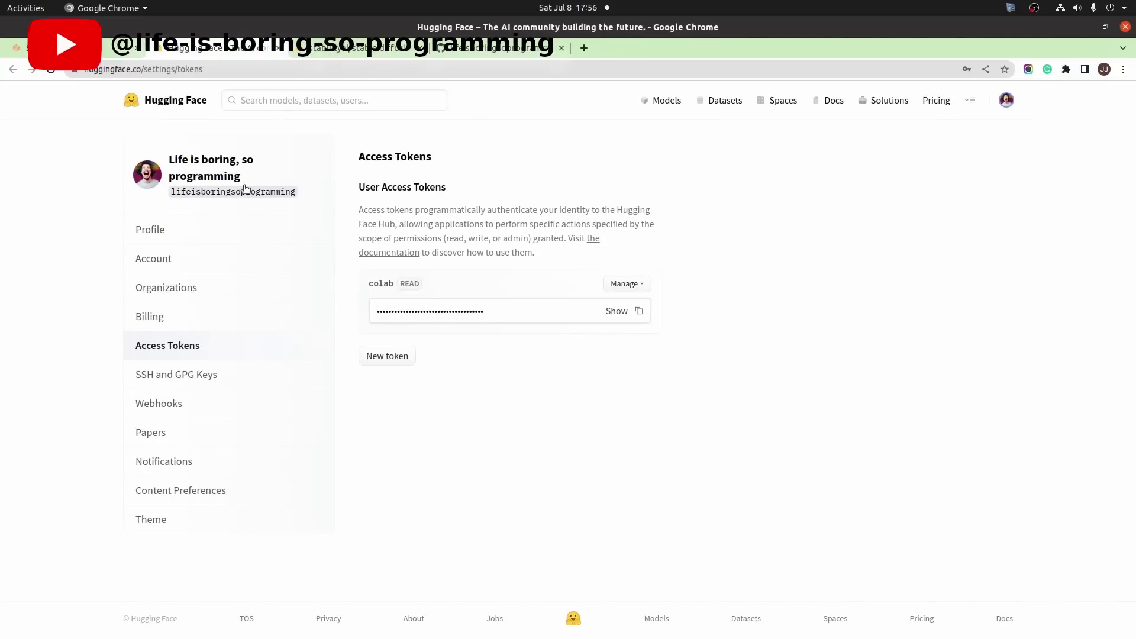
pyautogui.click(395, 355)
pyautogui.click(512, 232)
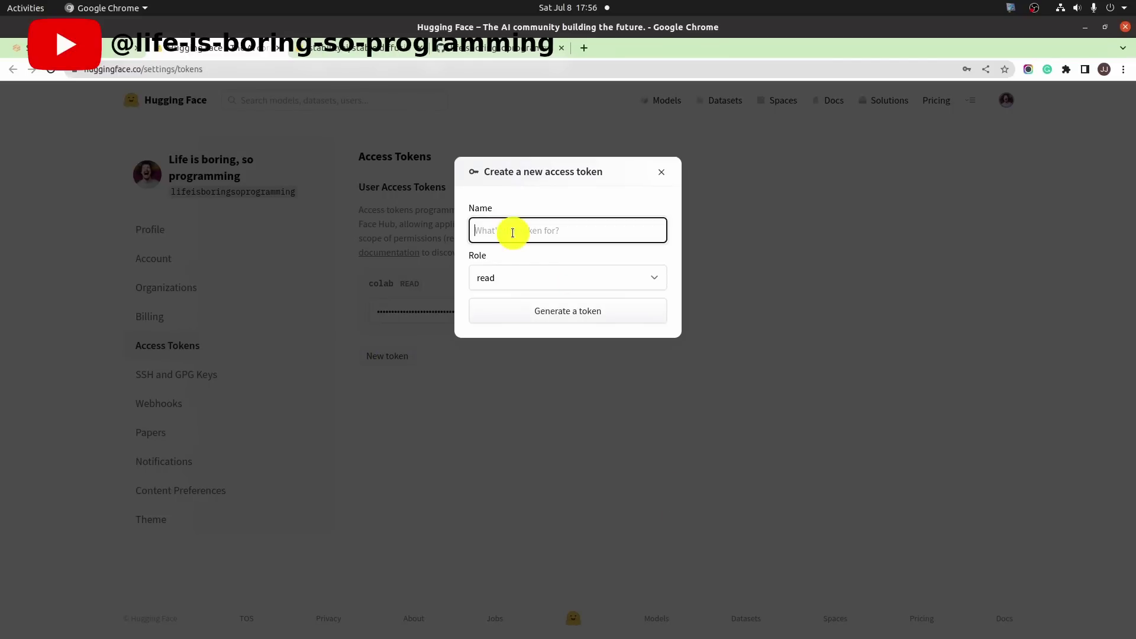
pyautogui.write('sd')
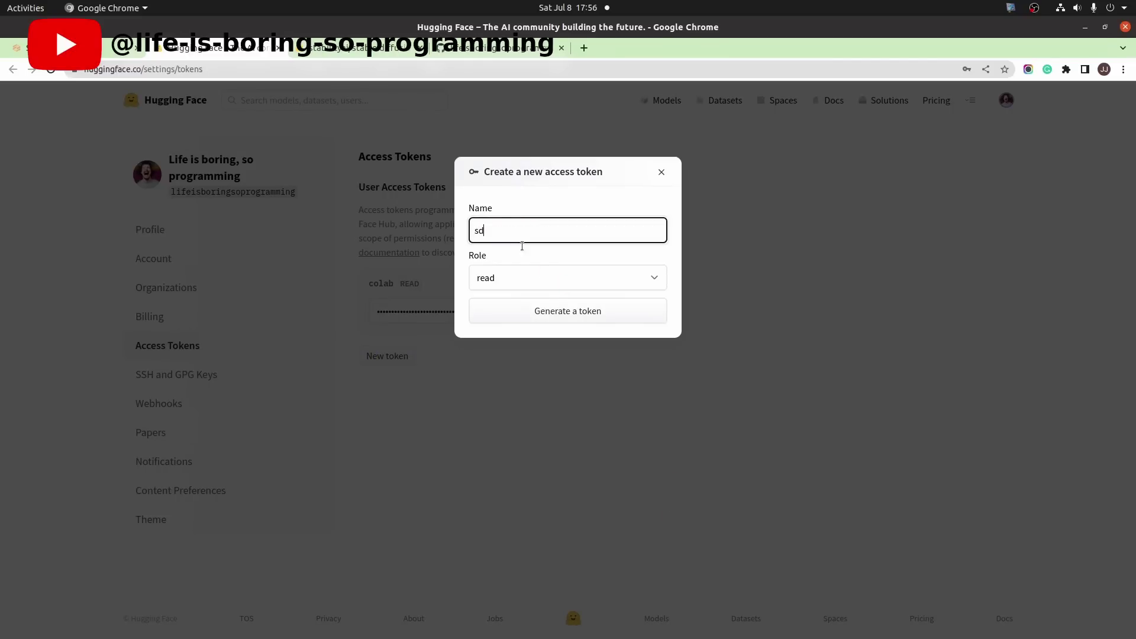
pyautogui.click(562, 321)
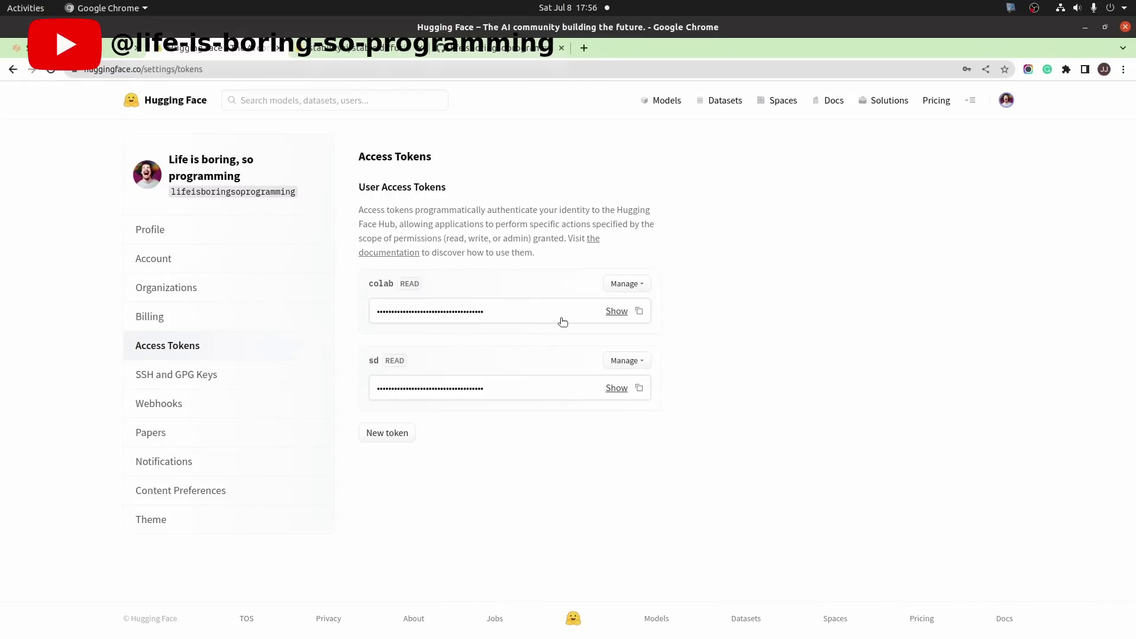
pyautogui.click(640, 387)
# Review the demo instructions' step about setting the access token.
pyautogui.click(21, 47)
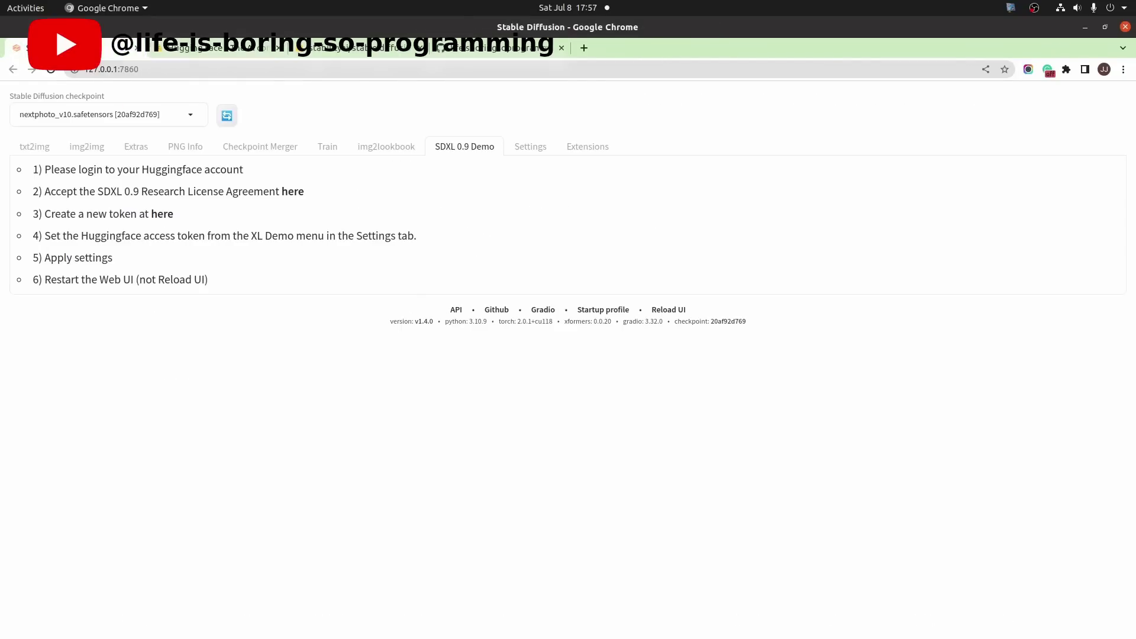
pyautogui.moveTo(80, 232); pyautogui.dragTo(237, 234)
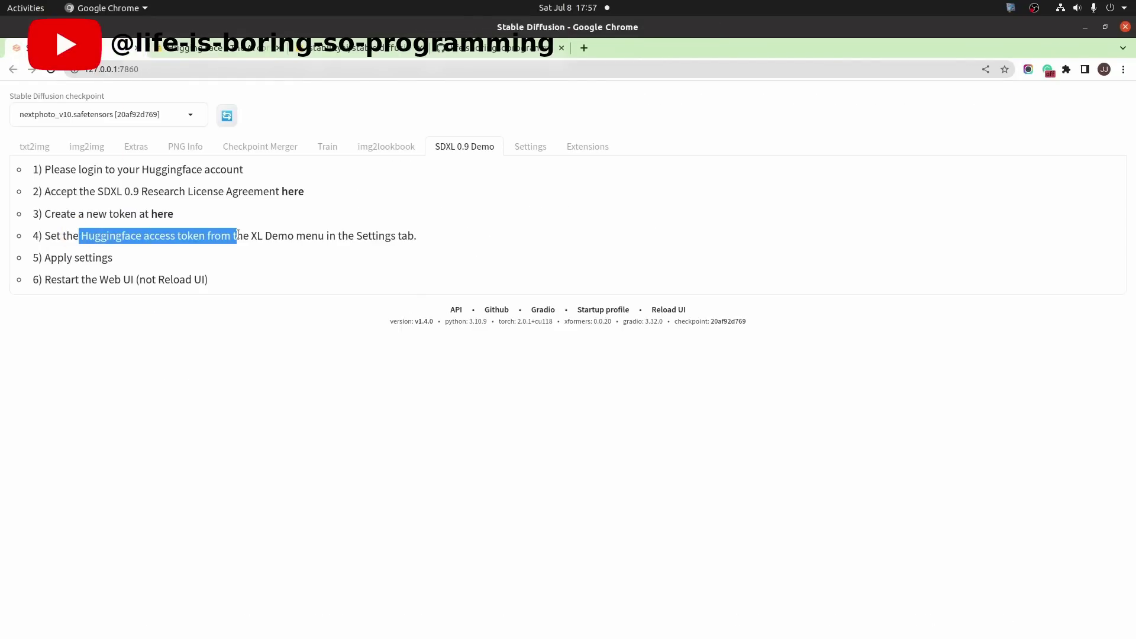
pyautogui.click(301, 237)
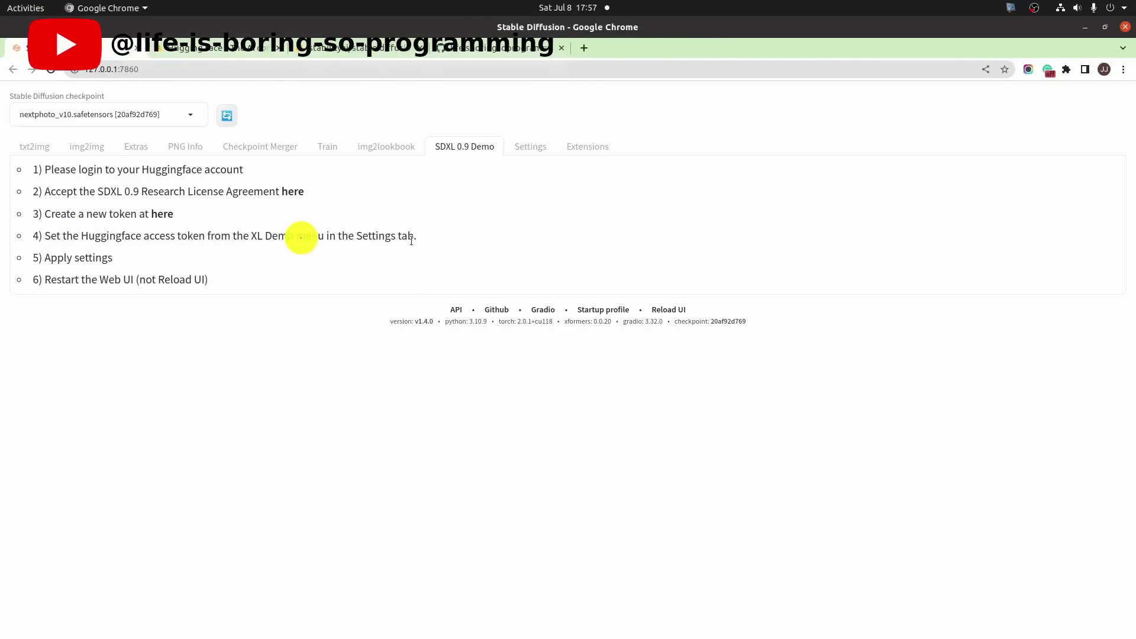
# Paste the token into Settings > XL Demo with refiner enabled and apply the settings.
pyautogui.click(543, 148)
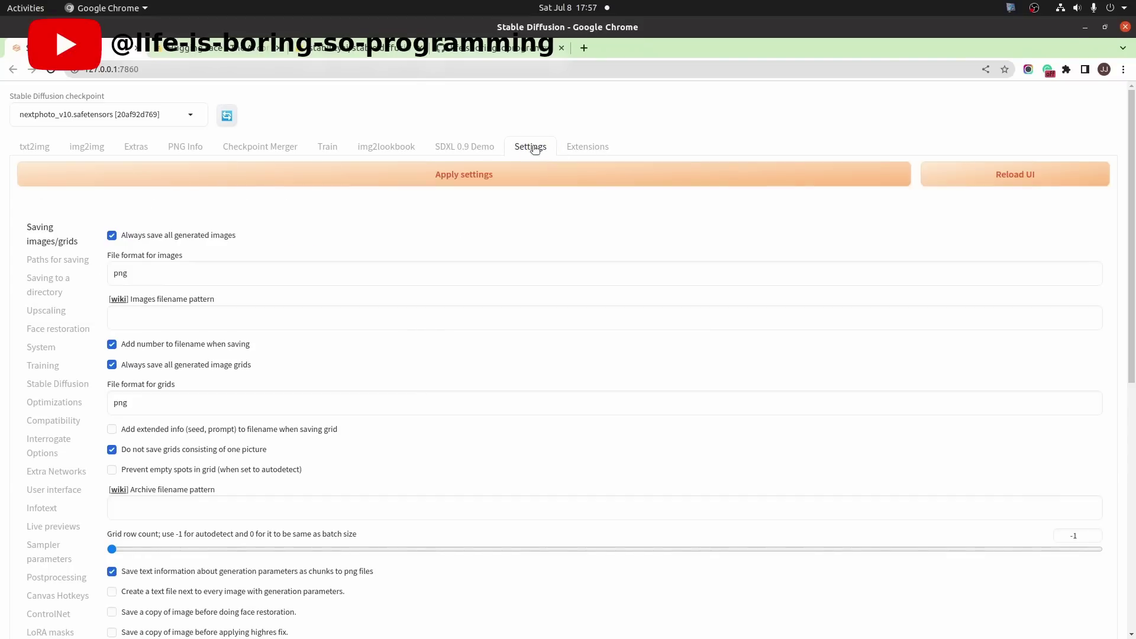
pyautogui.scroll(-5, 82, 349)
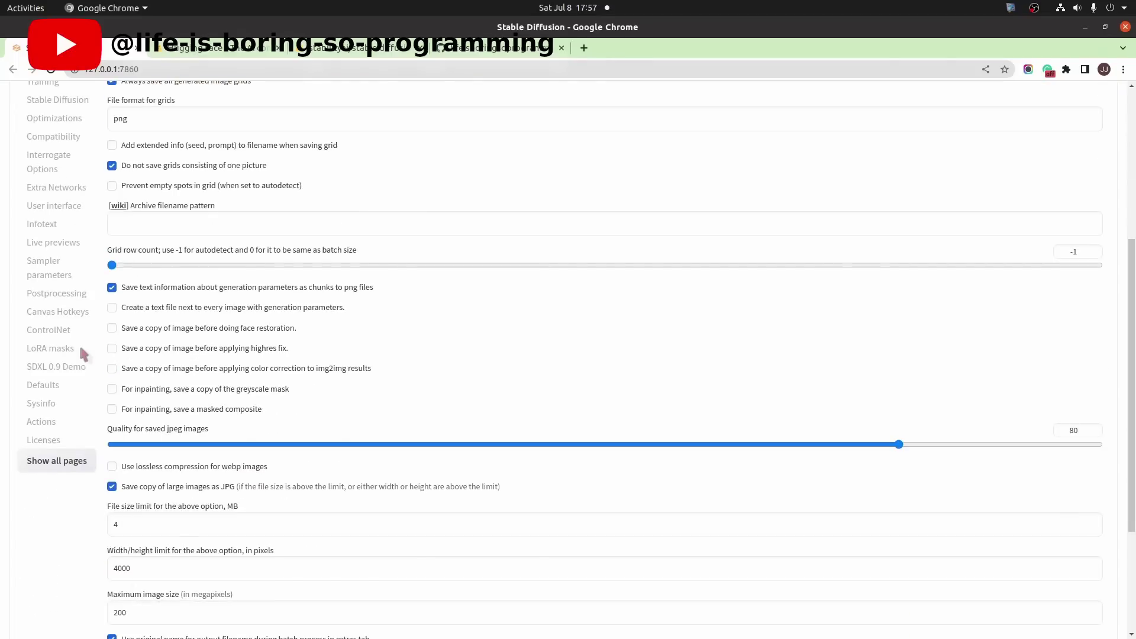
pyautogui.click(52, 366)
pyautogui.scroll(3, 172, 349)
pyautogui.click(169, 252)
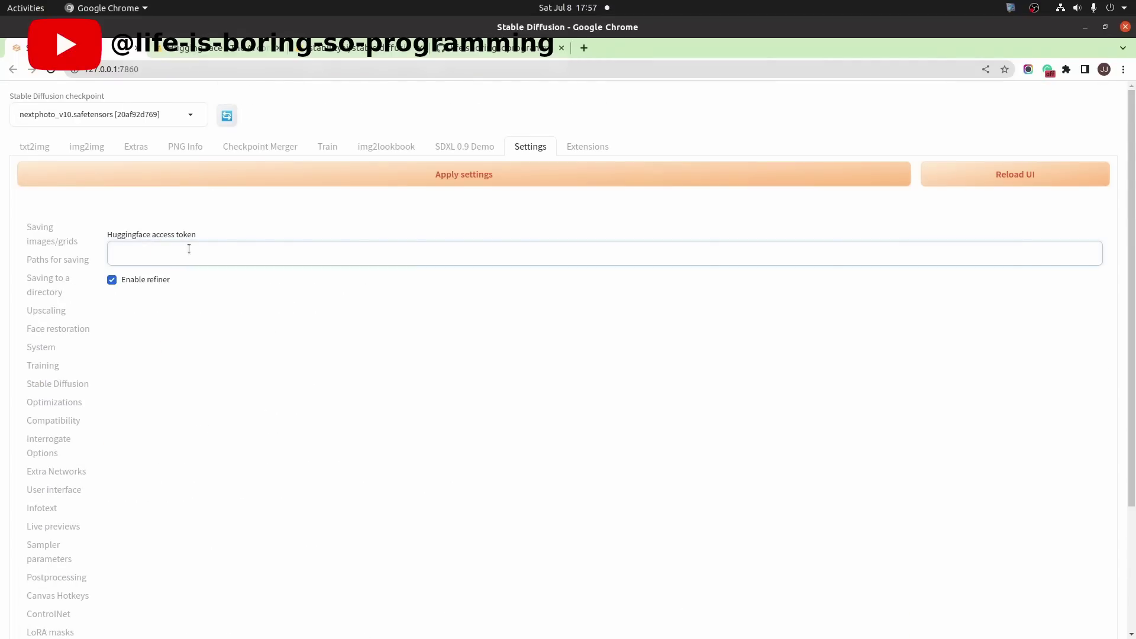
pyautogui.hotkey('ctrl', 'v')
pyautogui.click(467, 179)
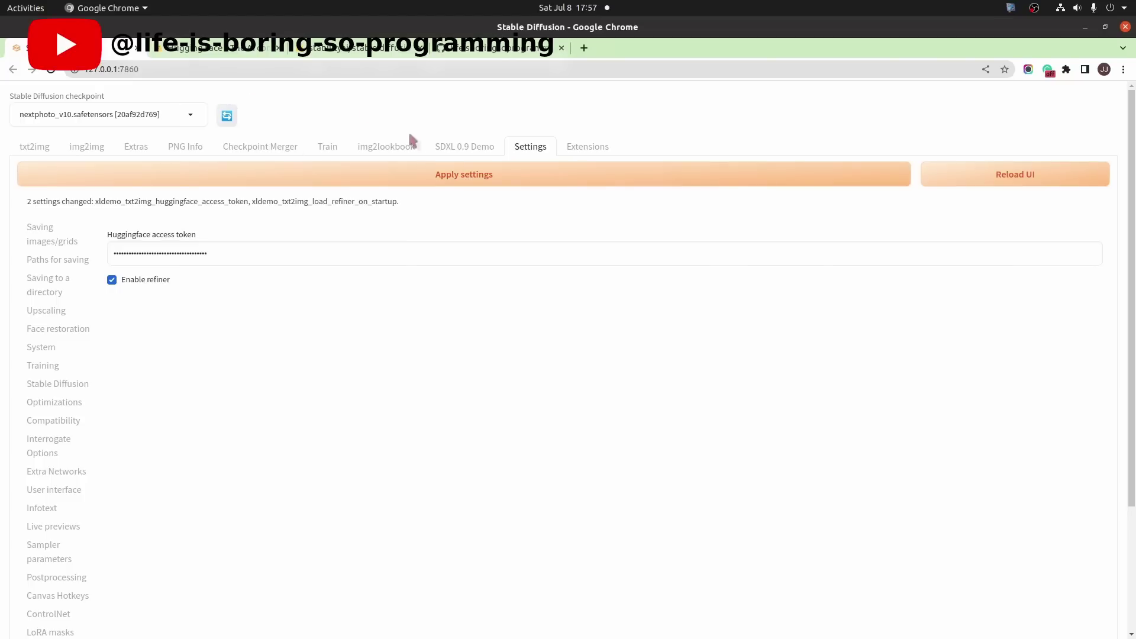
pyautogui.click(445, 146)
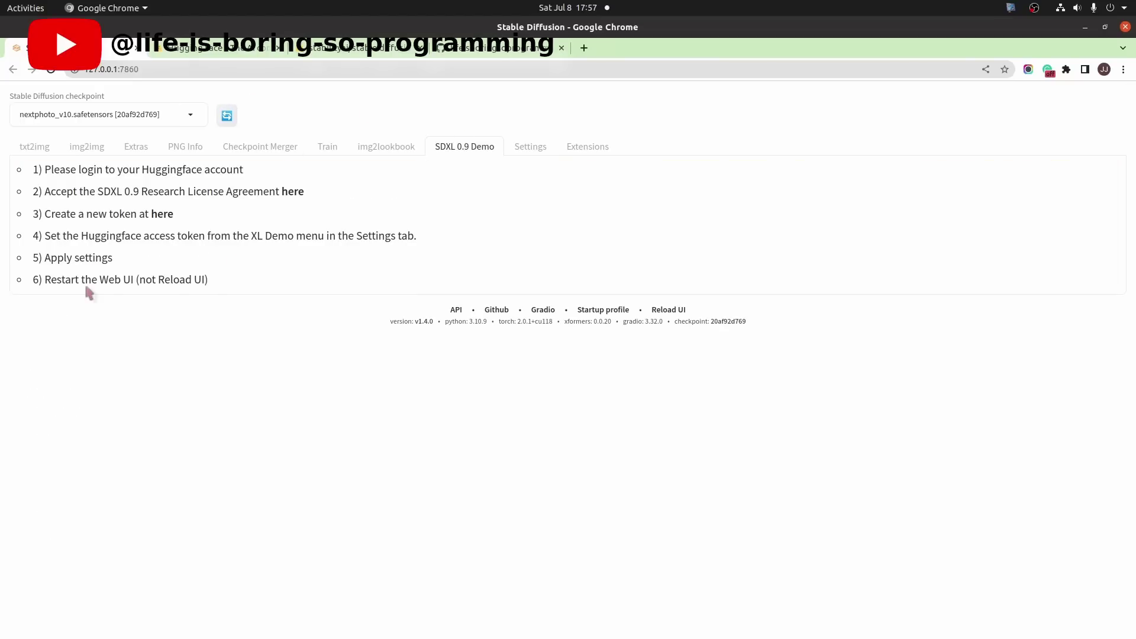
# Stop the web UI in the terminal and relaunch it.
pyautogui.hotkey('alt', 'Tab')
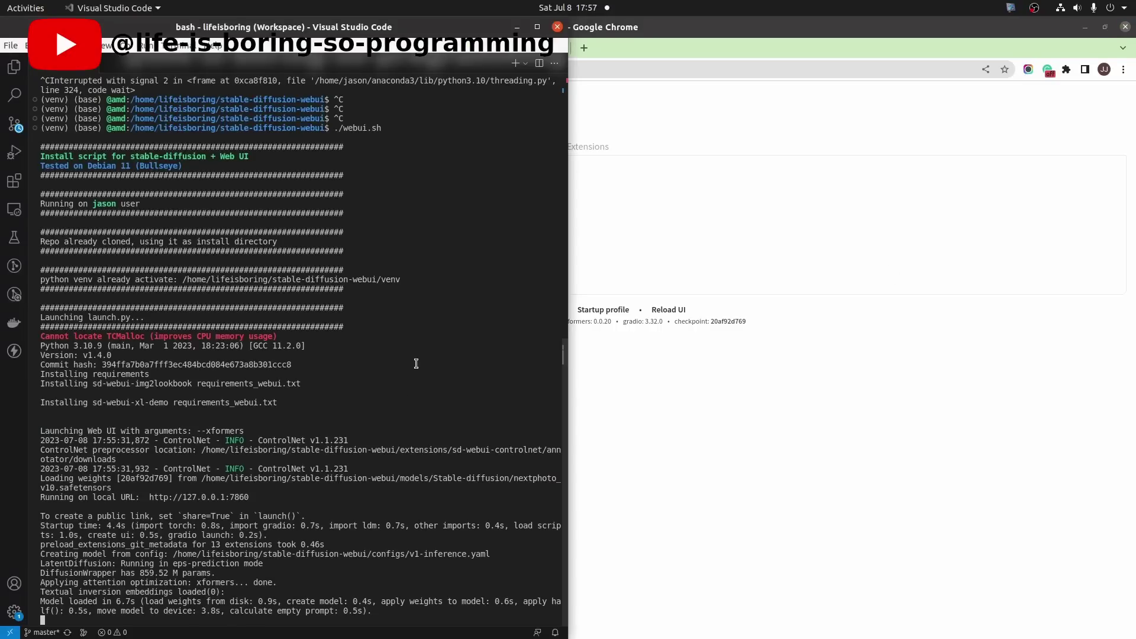
pyautogui.hotkey('ctrl', 'c')
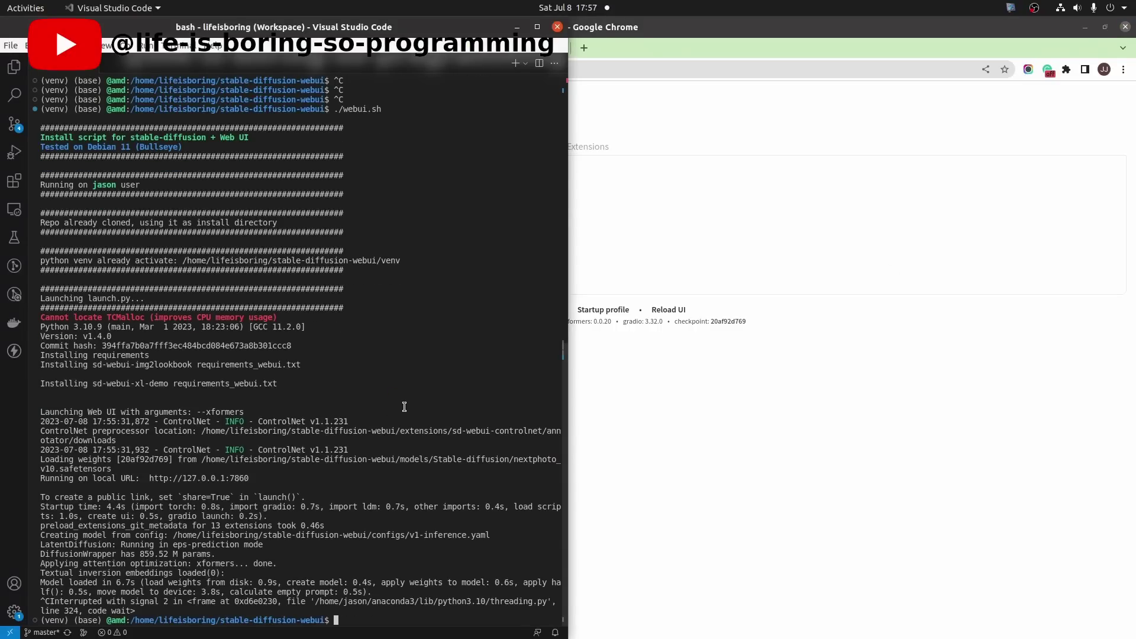
pyautogui.press('Up')
pyautogui.press('Return')
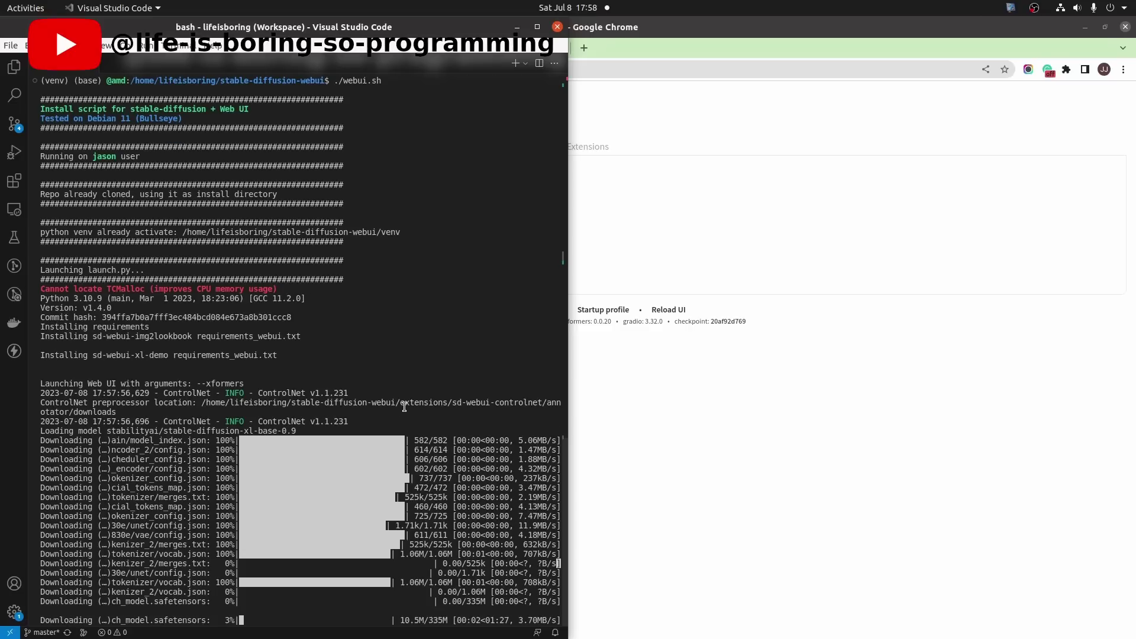
# Interrupt the stalled download, rerun ./webui.sh, and confirm both SDXL base and refiner 0.9 fetched.
pyautogui.doubleClick(275, 429)
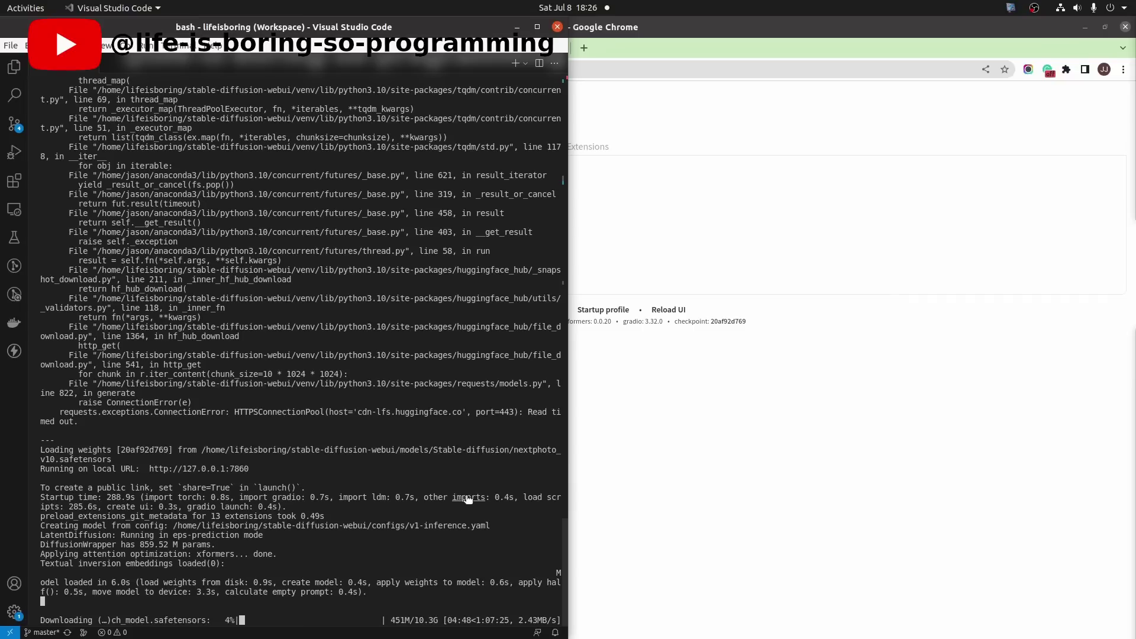
pyautogui.hotkey('ctrl', 'c')
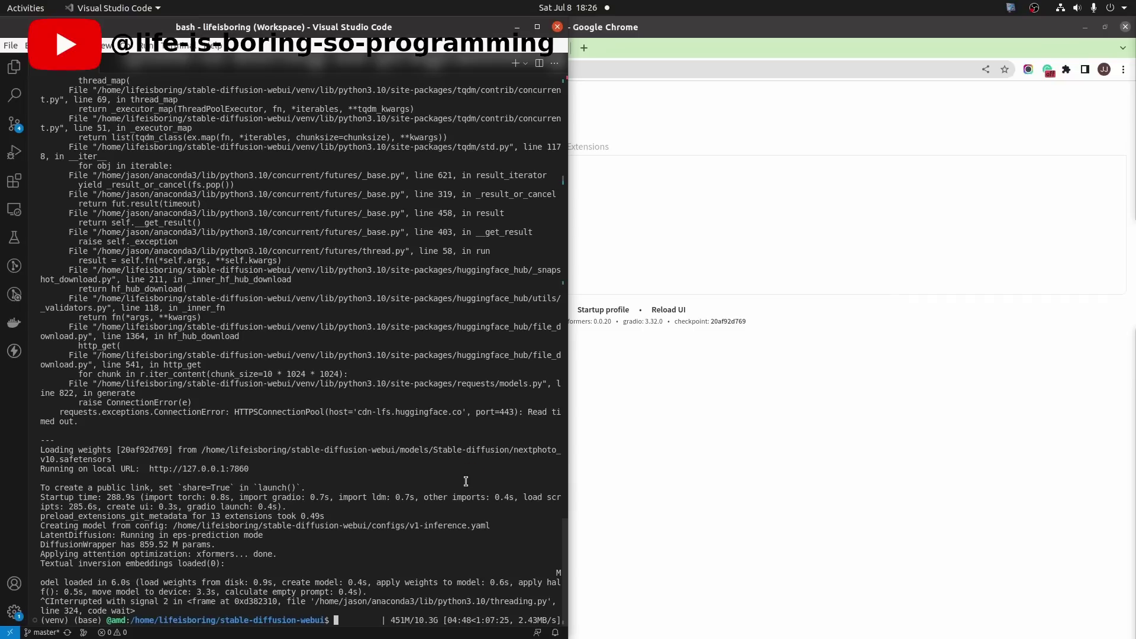
pyautogui.write('./webui.sh')
pyautogui.press('Return')
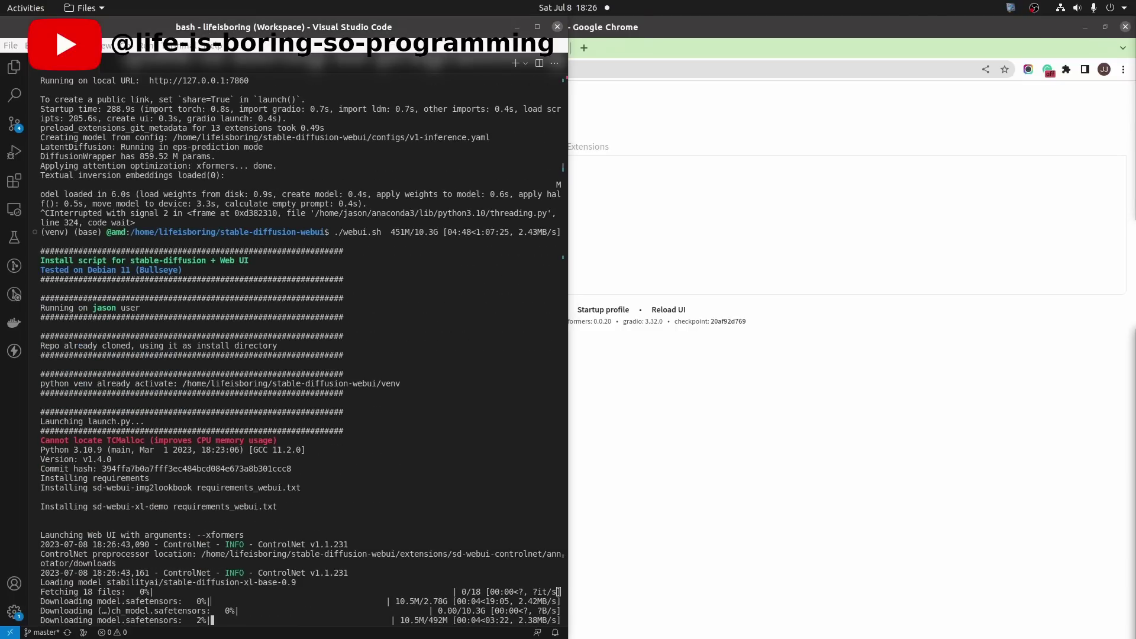
pyautogui.click(455, 472)
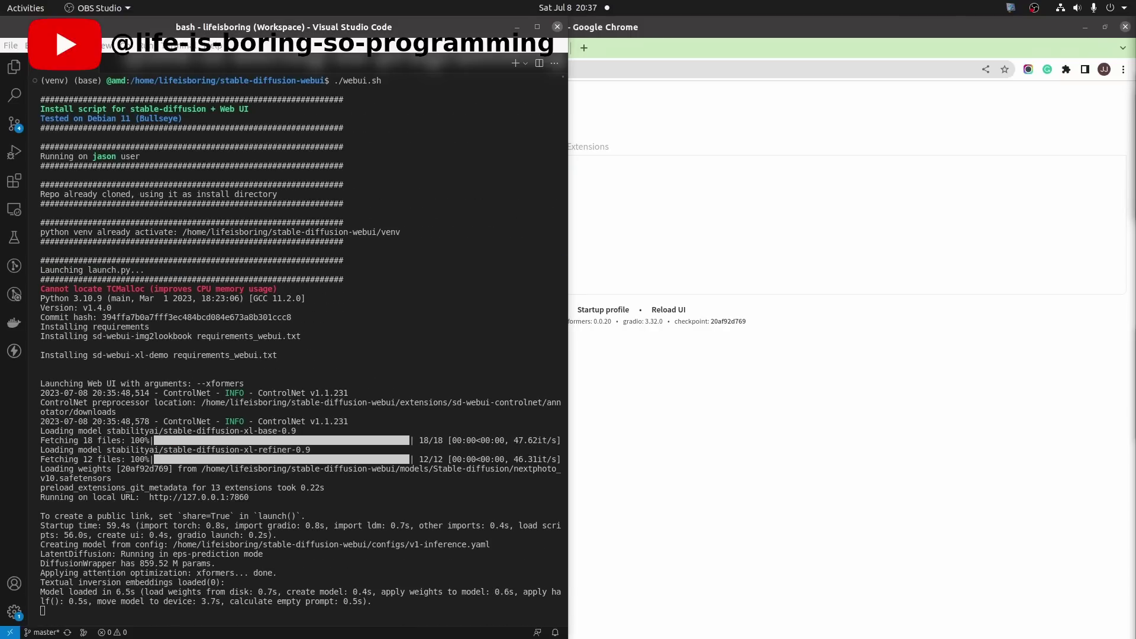
pyautogui.click(436, 247)
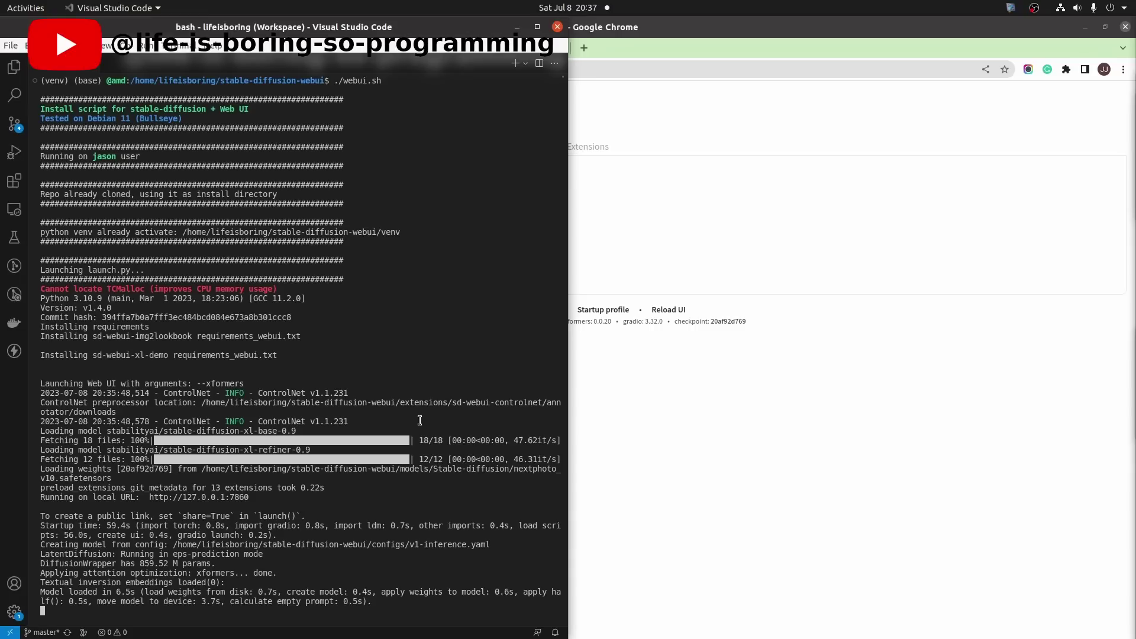
pyautogui.moveTo(419, 426); pyautogui.dragTo(548, 462)
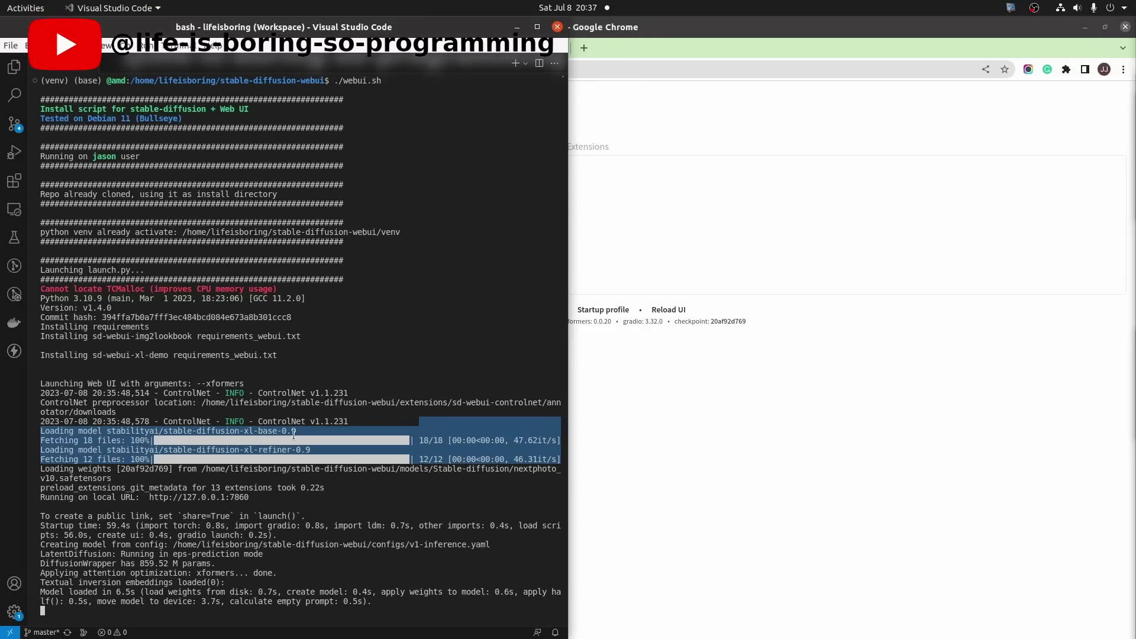
pyautogui.click(289, 497)
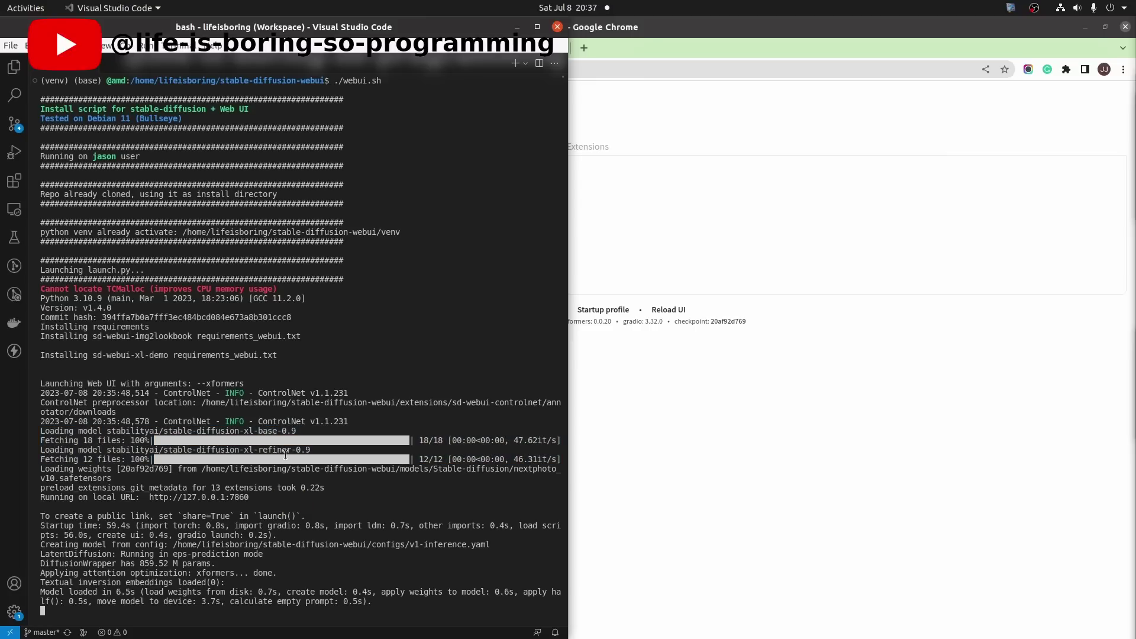
# Reload the web UI and generate the marble statue prompt with negative prompt 'low quality'.
pyautogui.hotkey('alt', 'Tab')
pyautogui.press('F5')
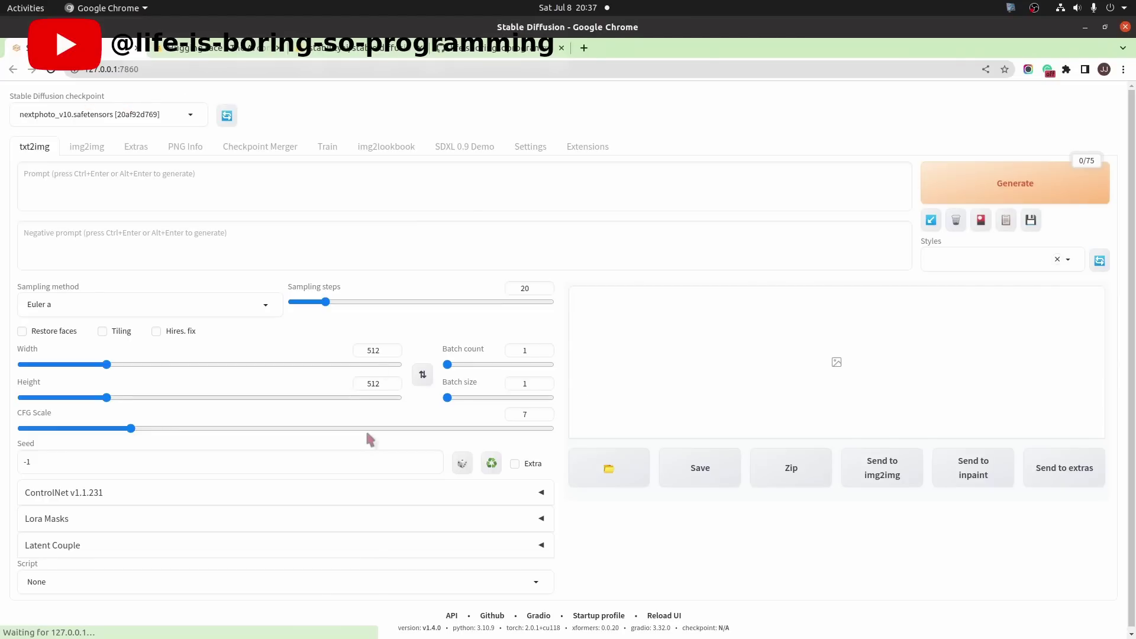
pyautogui.click(469, 152)
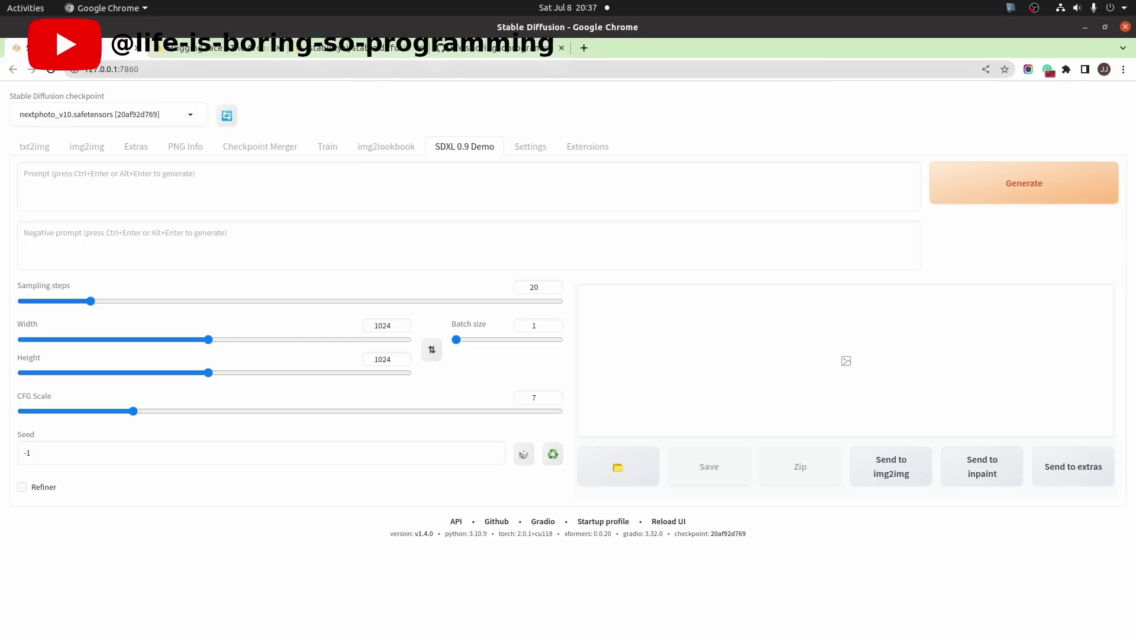
pyautogui.click(272, 177)
pyautogui.hotkey('ctrl', 'v')
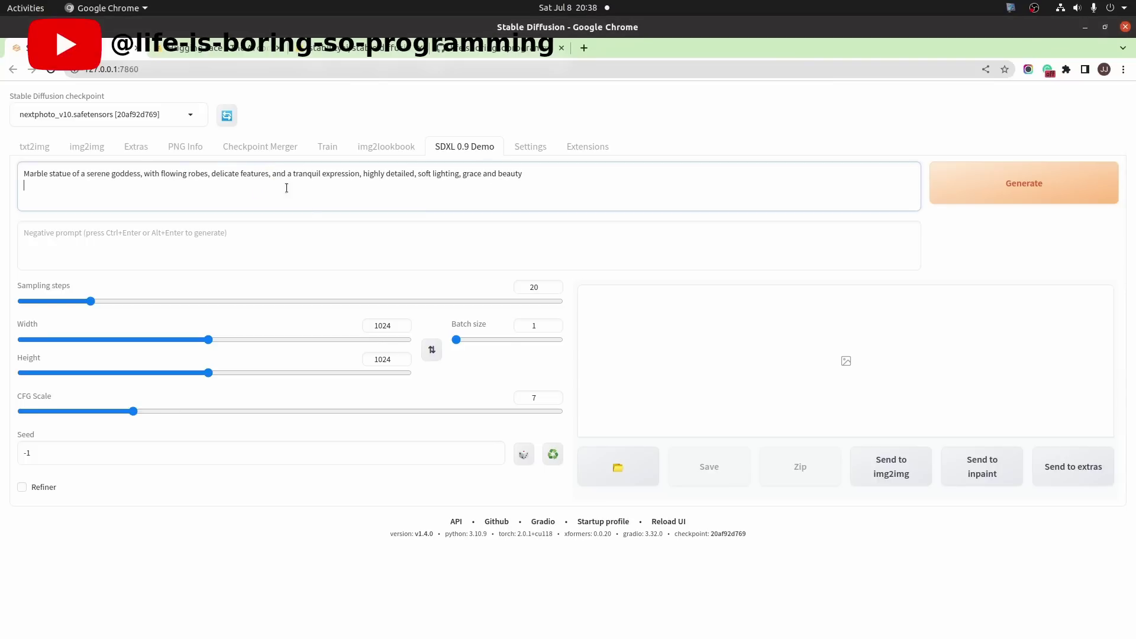
pyautogui.press('BackSpace')
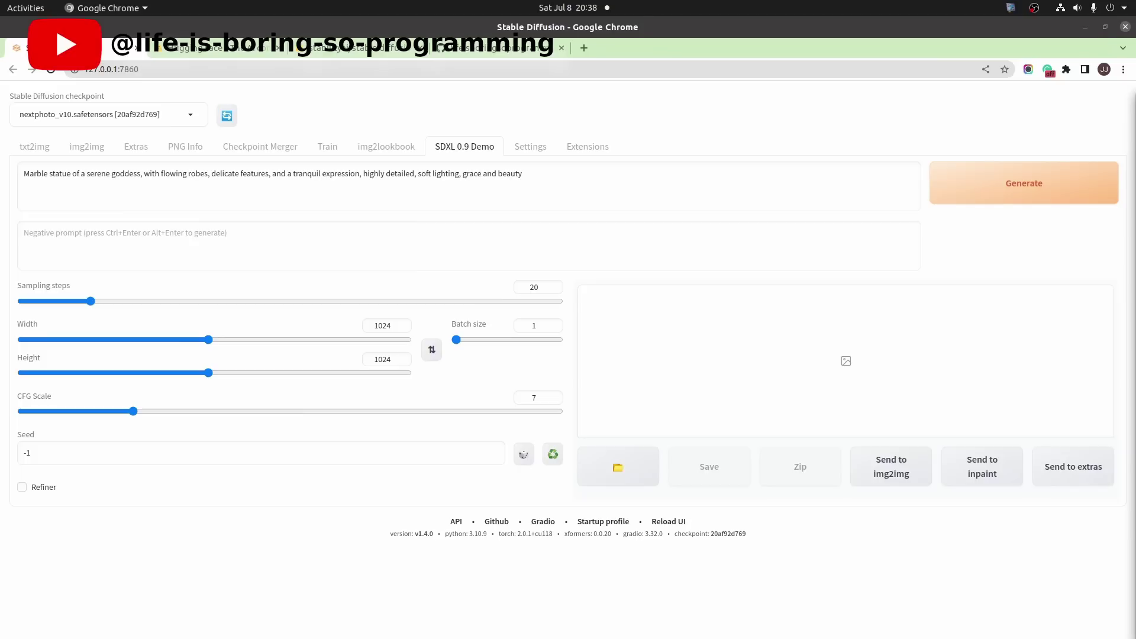
pyautogui.click(484, 251)
pyautogui.write('low quality')
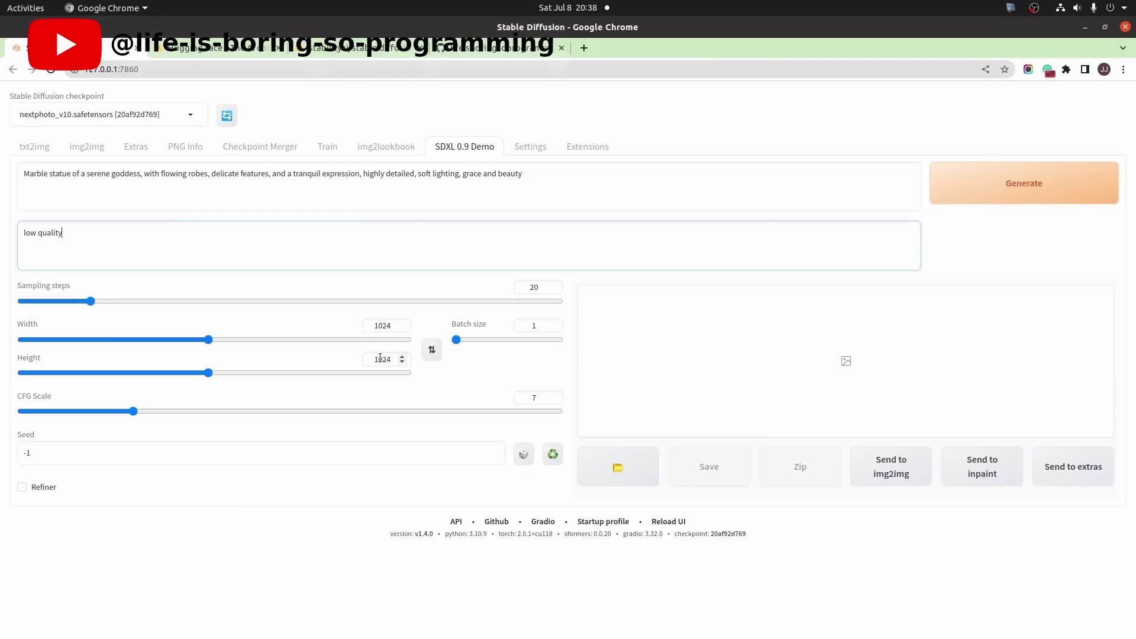
pyautogui.click(1045, 194)
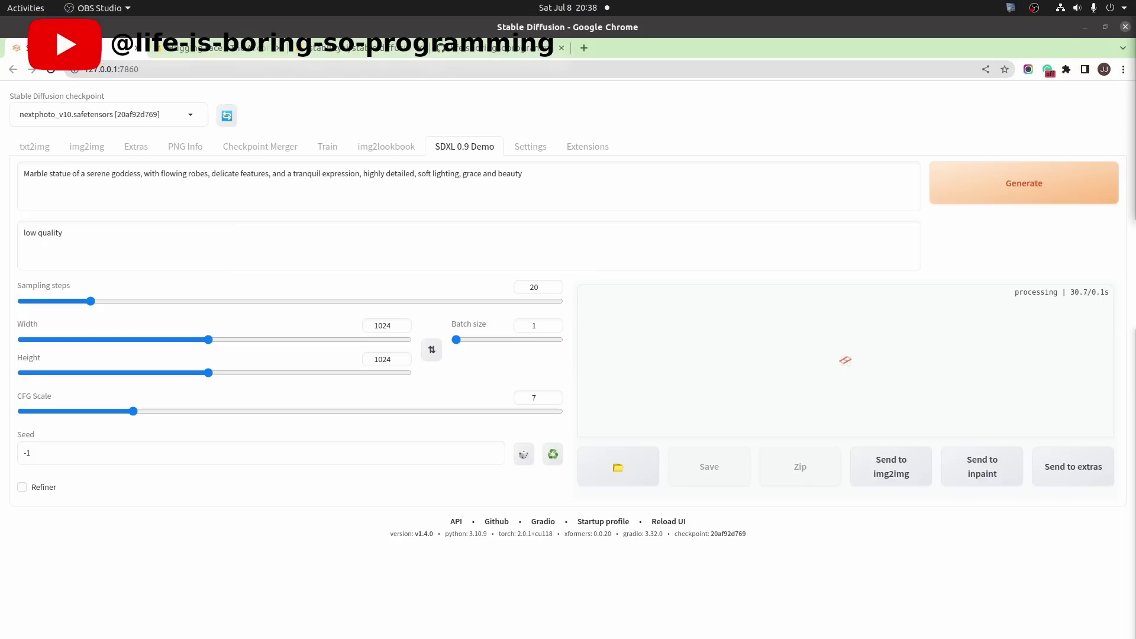
# View the generated marble goddess statue full-screen, then close the preview.
pyautogui.click(629, 360)
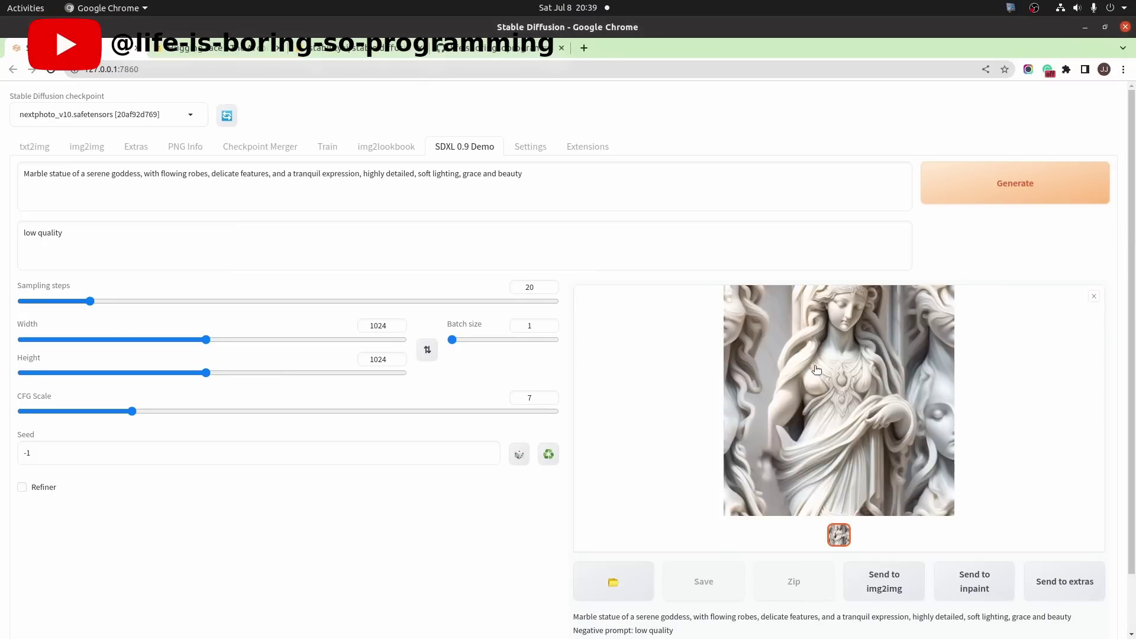
pyautogui.click(813, 368)
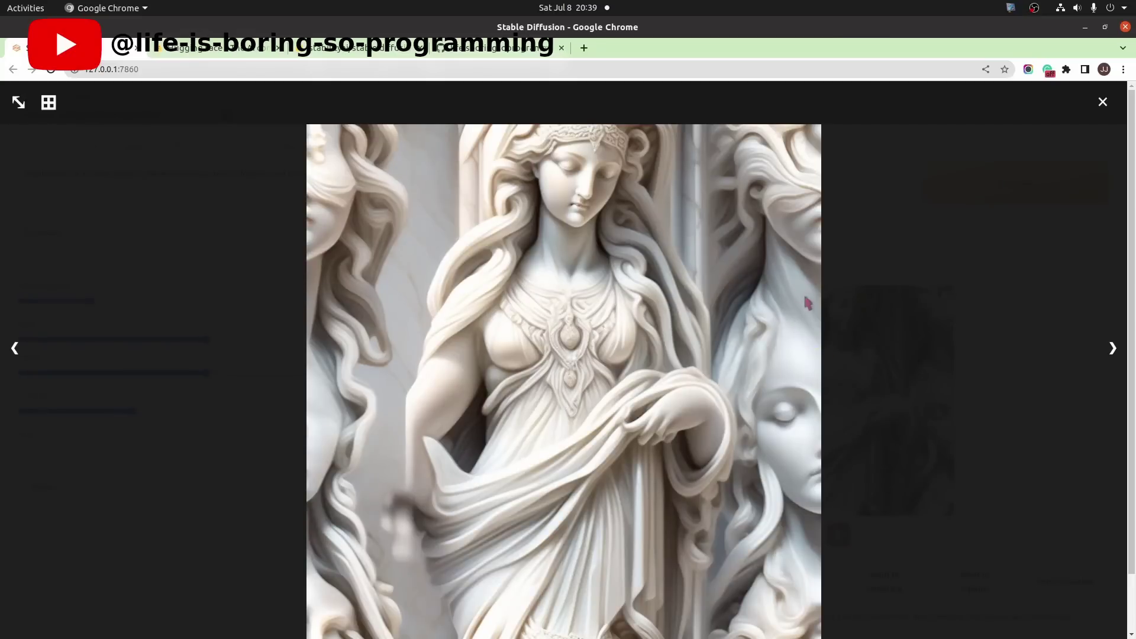
pyautogui.click(751, 307)
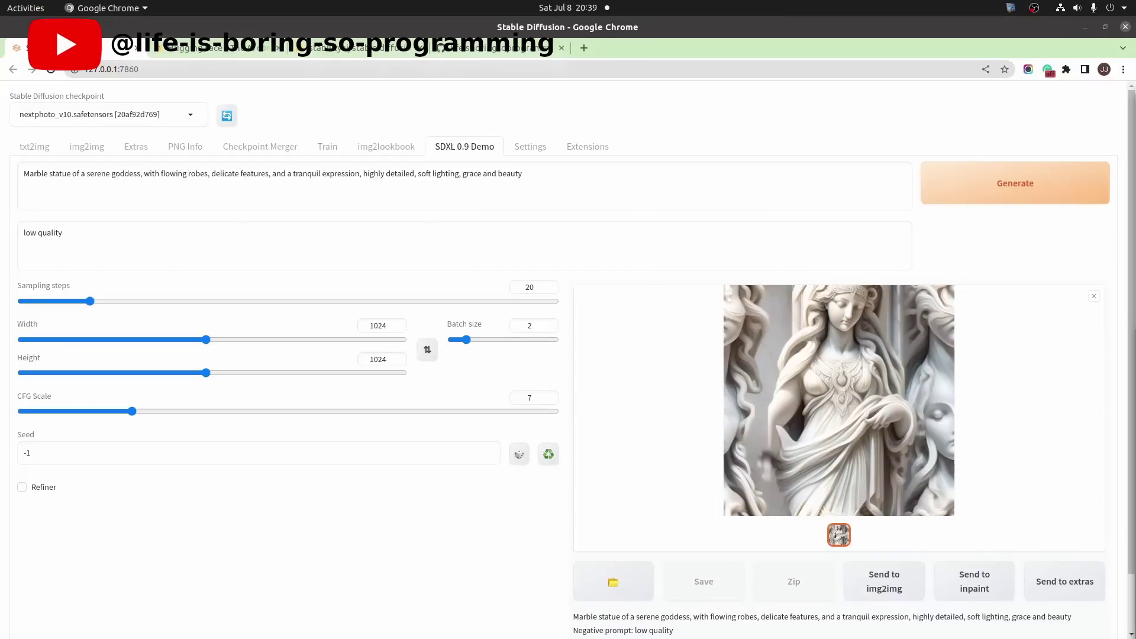
# Swap in the bronze warrior prompt, raise sampling steps to 25, and generate.
pyautogui.click(402, 194)
pyautogui.hotkey('ctrl', 'a')
pyautogui.hotkey('ctrl', 'v')
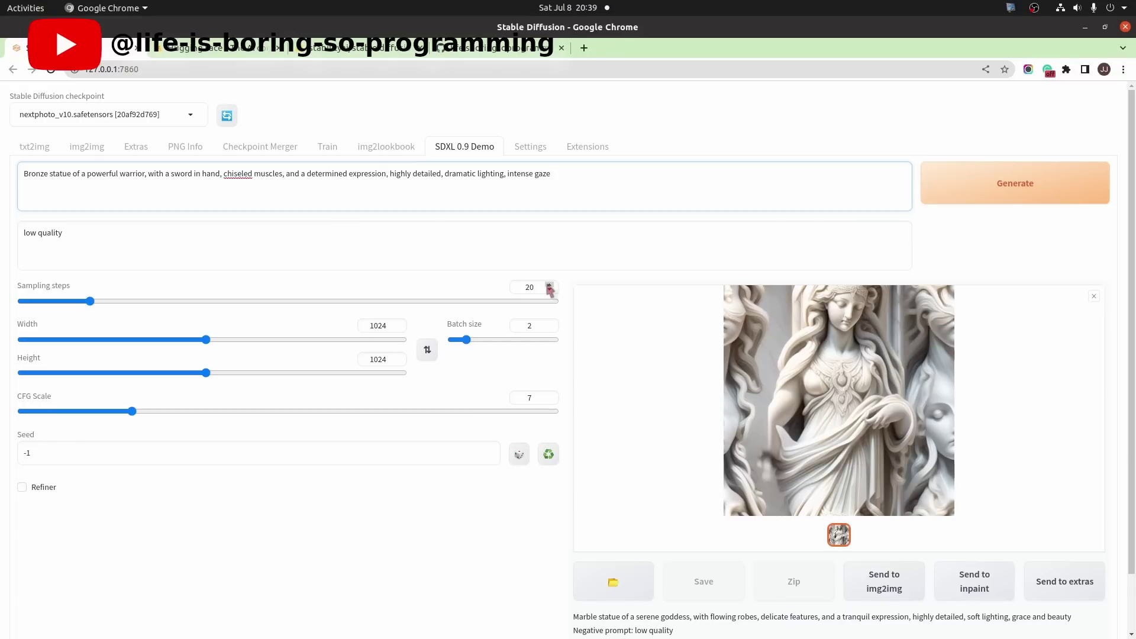
pyautogui.click(550, 284)
pyautogui.click(549, 285)
pyautogui.click(549, 285)
pyautogui.click(550, 285)
pyautogui.click(550, 284)
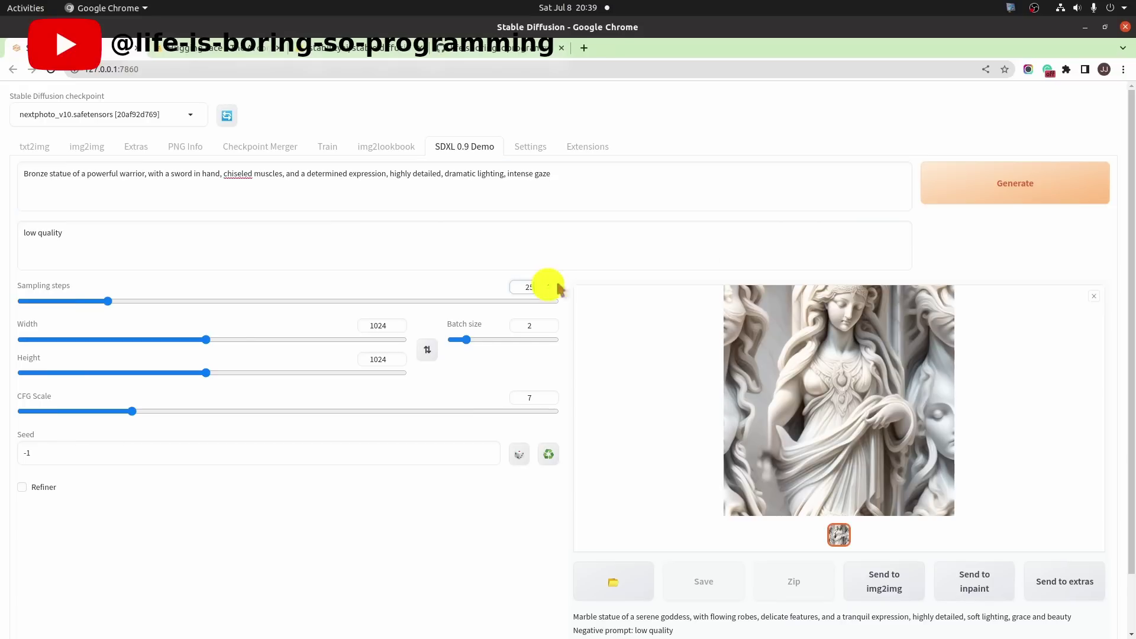
pyautogui.click(1034, 169)
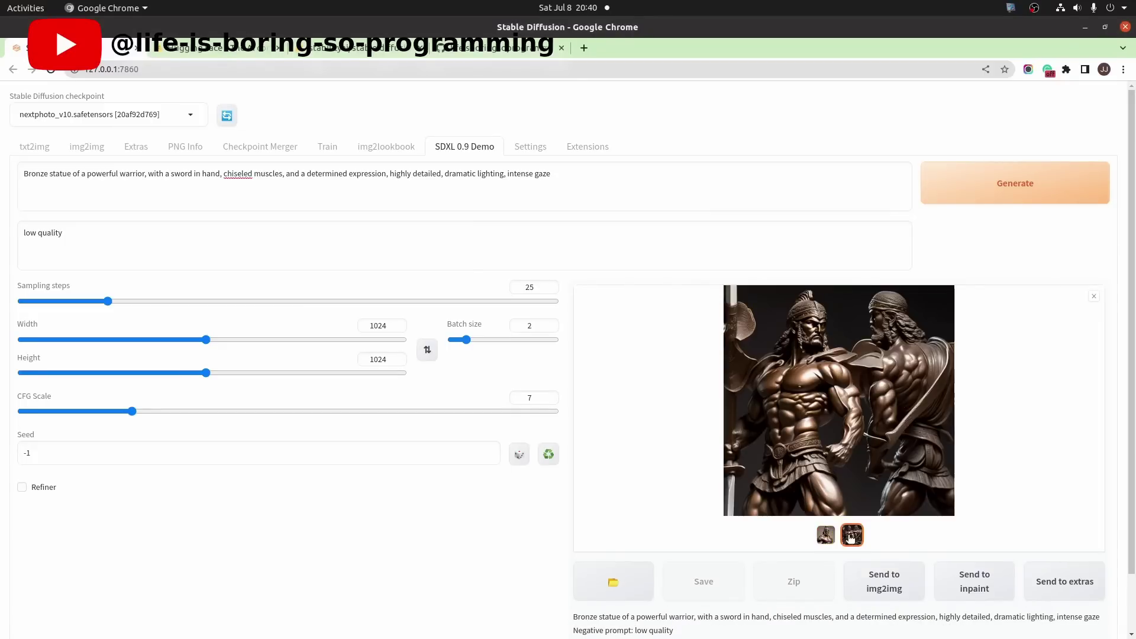
pyautogui.click(826, 535)
pyautogui.click(852, 536)
pyautogui.scroll(-2, 852, 536)
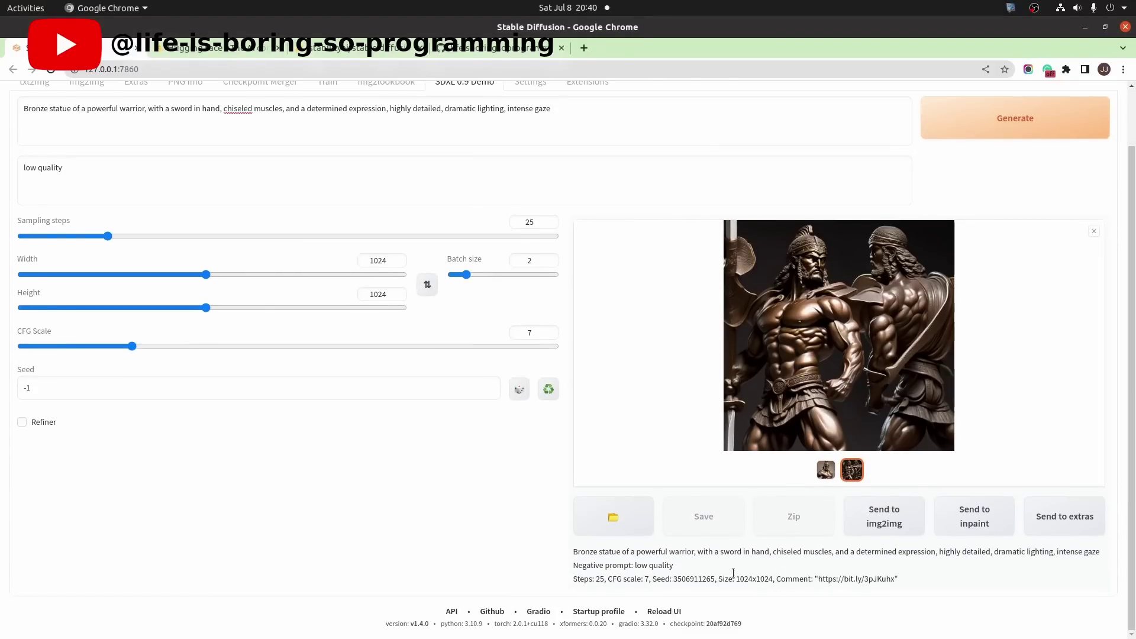
pyautogui.moveTo(568, 551); pyautogui.dragTo(1004, 581)
pyautogui.click(989, 574)
pyautogui.doubleClick(694, 579)
# View both warrior images full-screen, then return to the single-warrior image and select its seed.
pyautogui.click(827, 471)
pyautogui.click(832, 397)
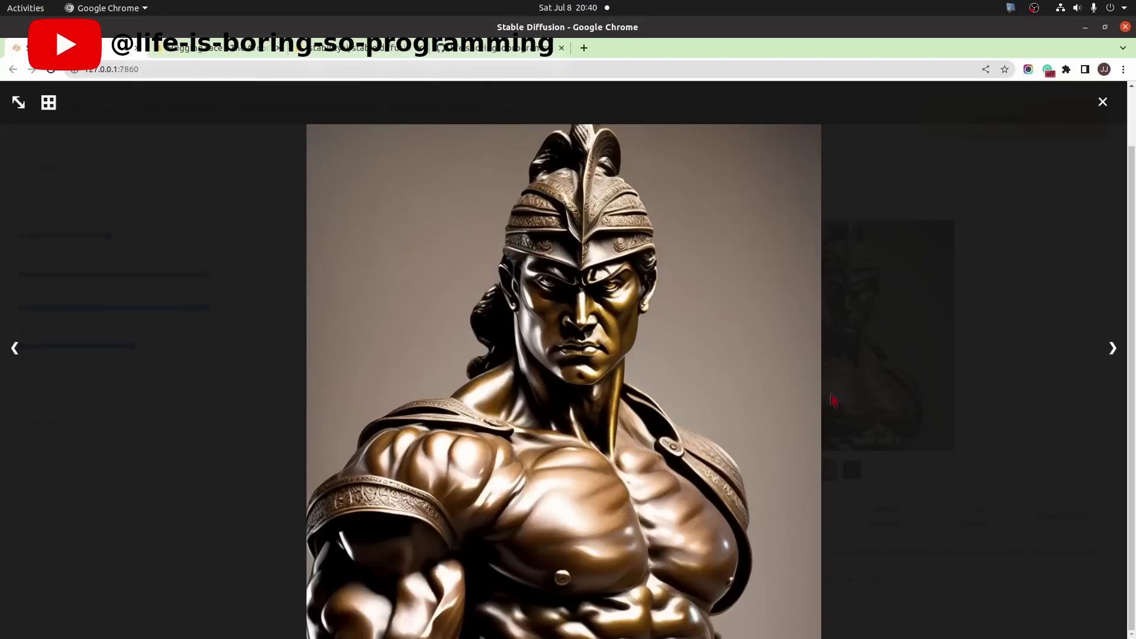
pyautogui.click(1112, 349)
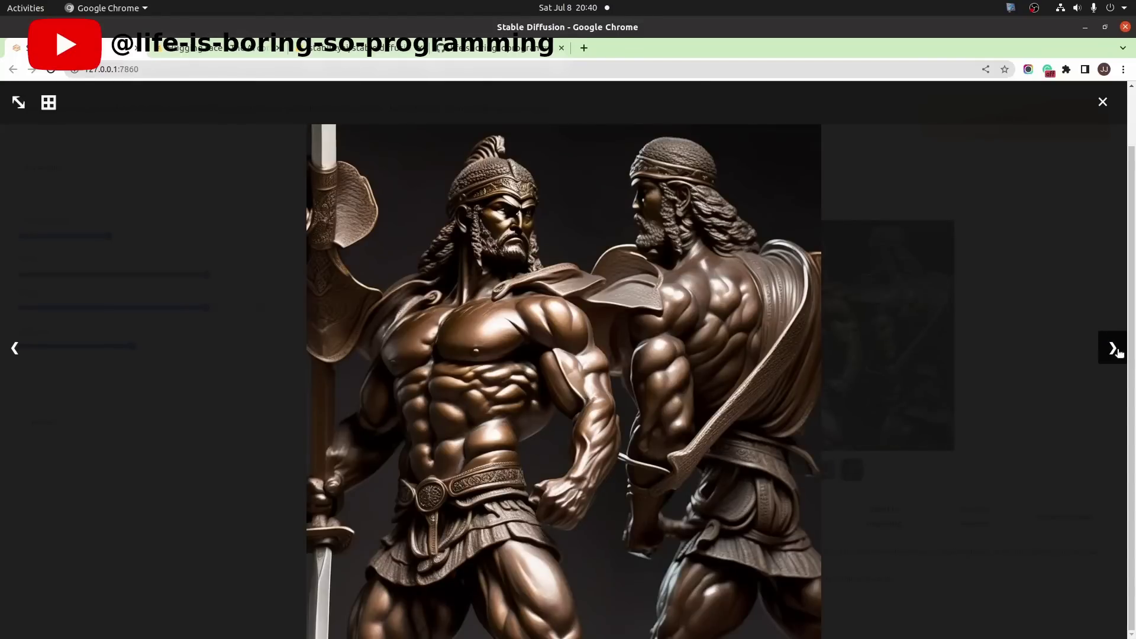
pyautogui.click(1103, 102)
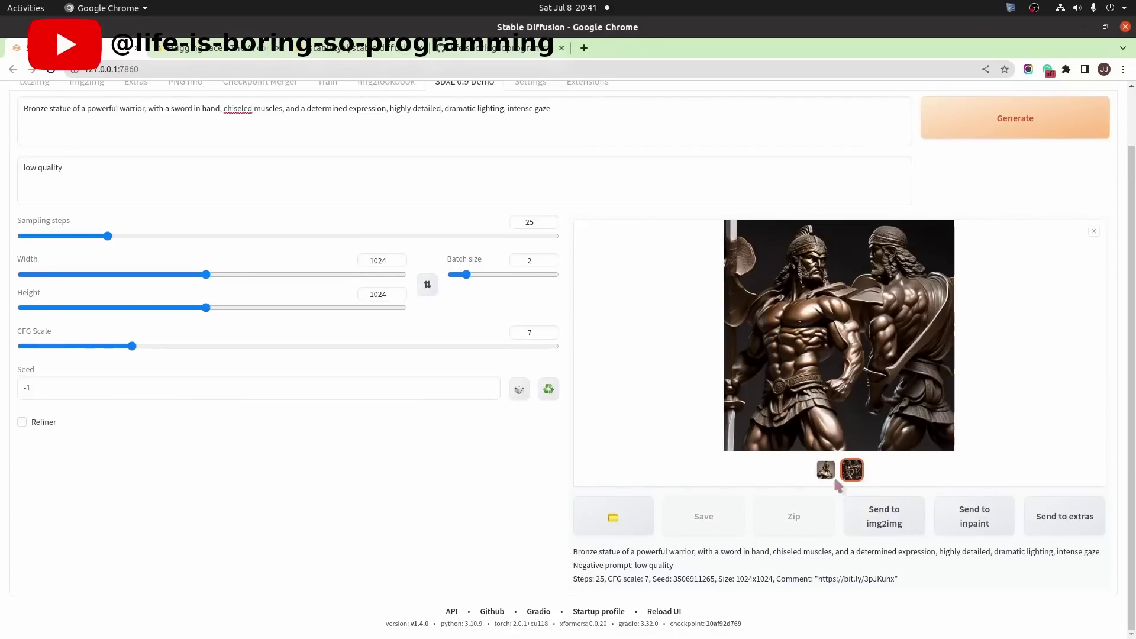
pyautogui.click(826, 470)
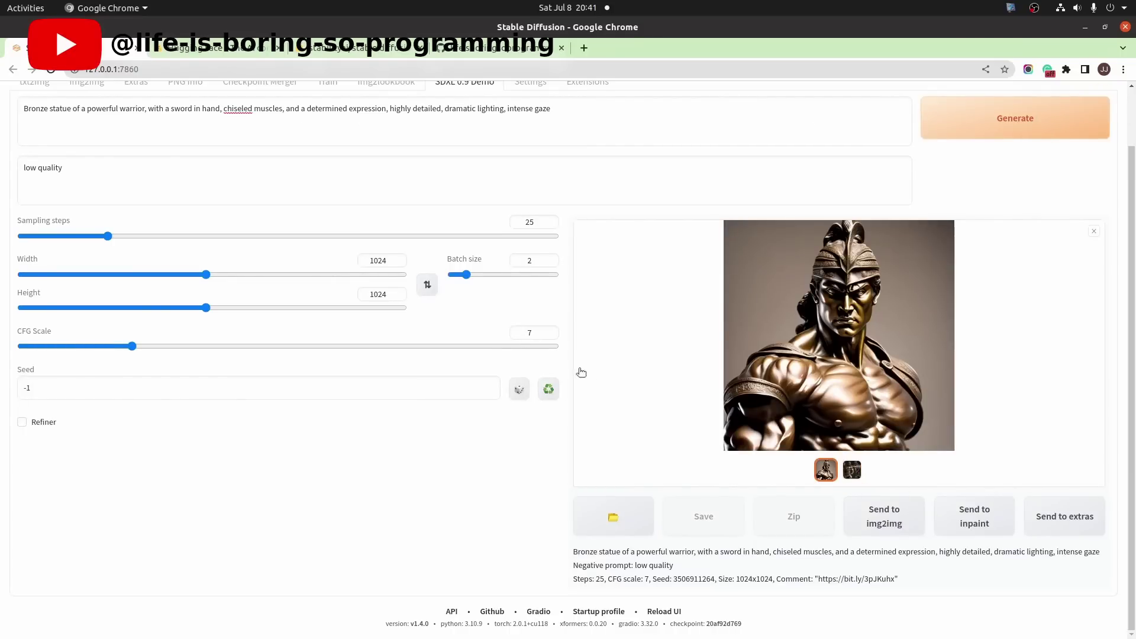
pyautogui.doubleClick(701, 580)
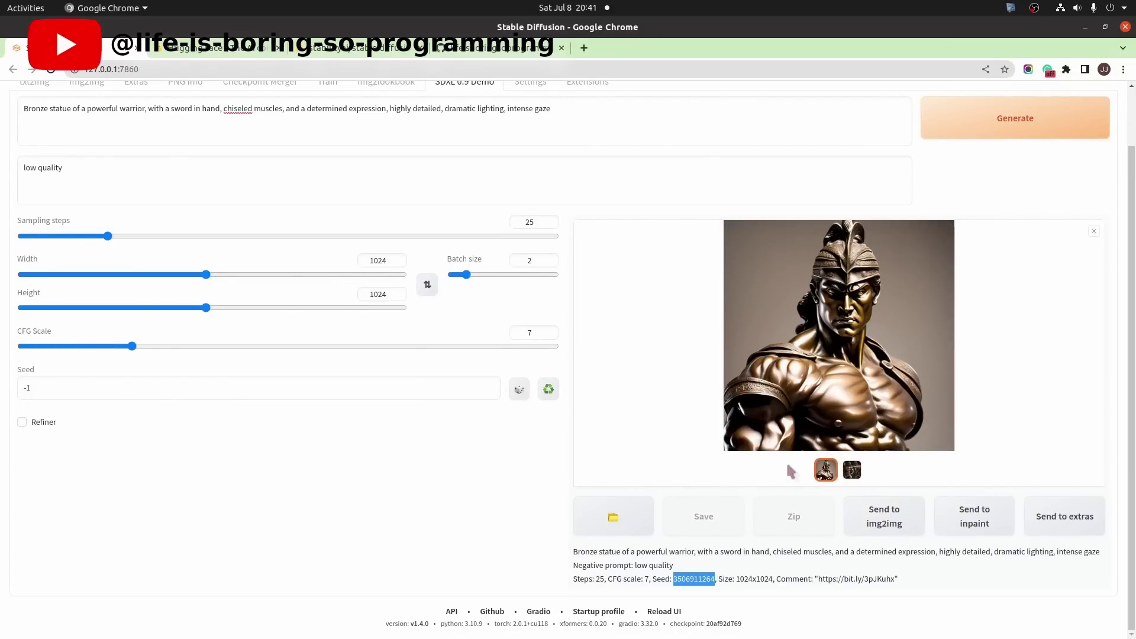
pyautogui.click(548, 391)
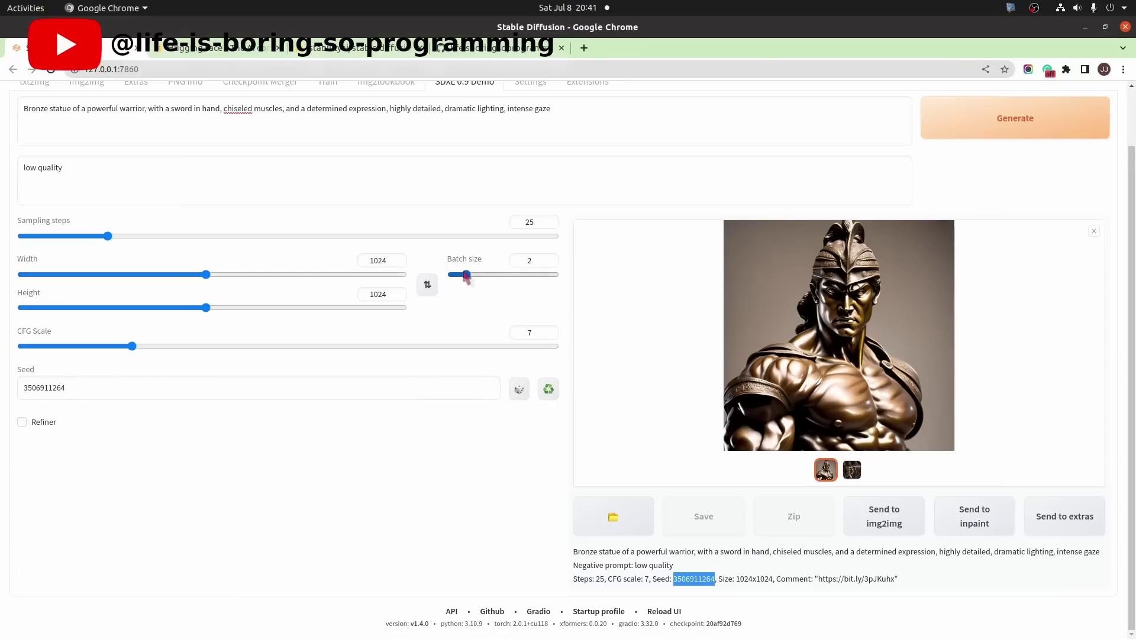
pyautogui.click(40, 427)
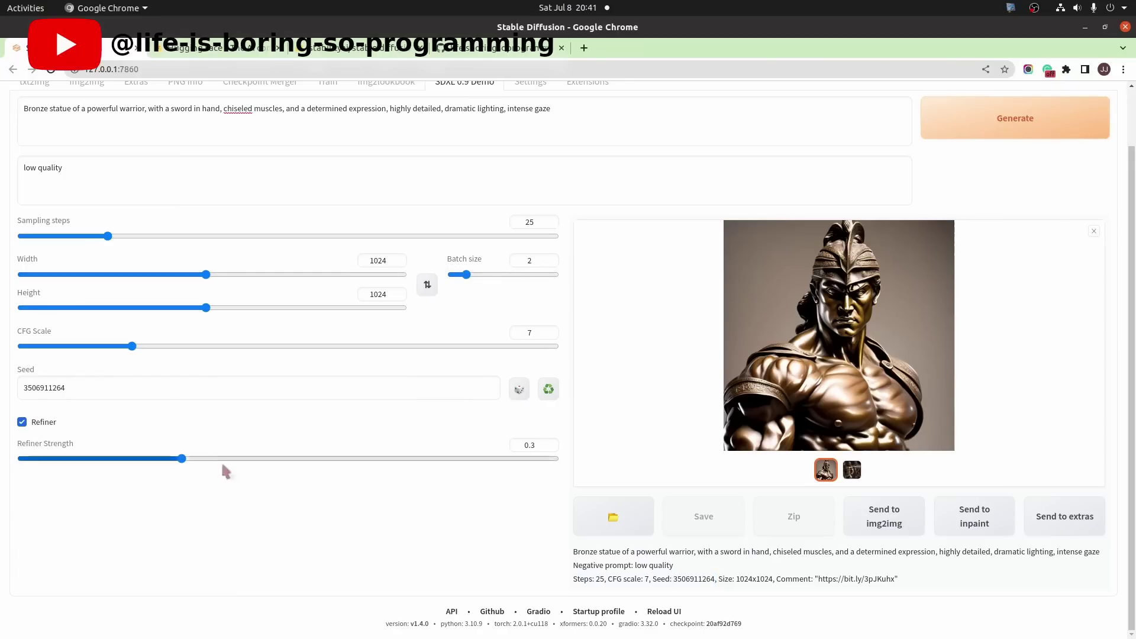
pyautogui.moveTo(183, 459); pyautogui.dragTo(235, 460)
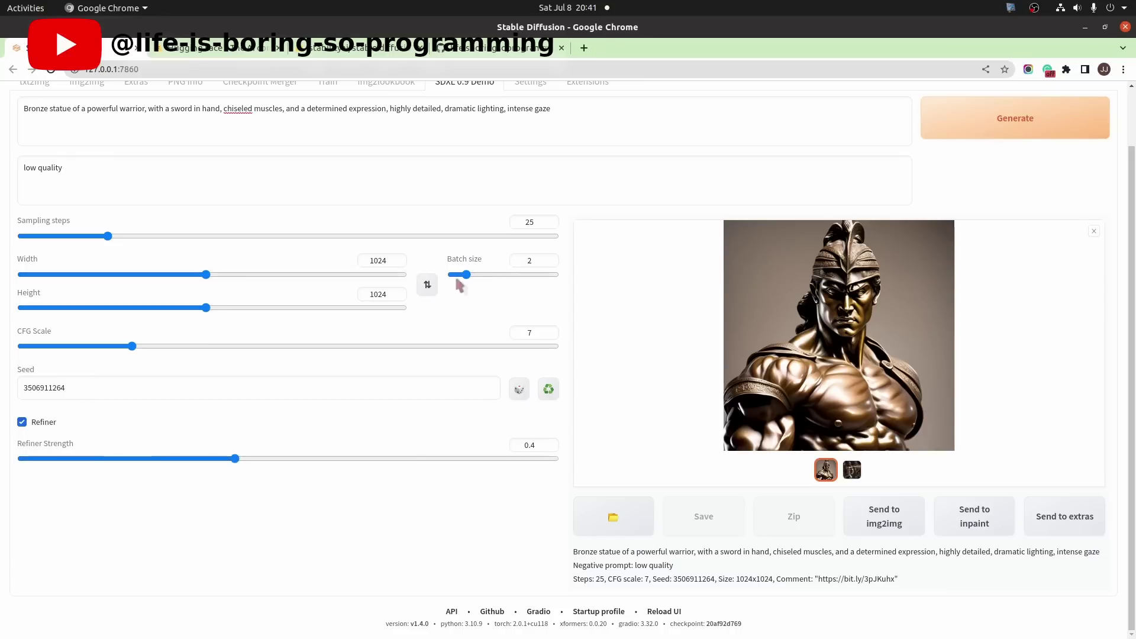
pyautogui.moveTo(467, 275); pyautogui.dragTo(437, 278)
pyautogui.click(1067, 136)
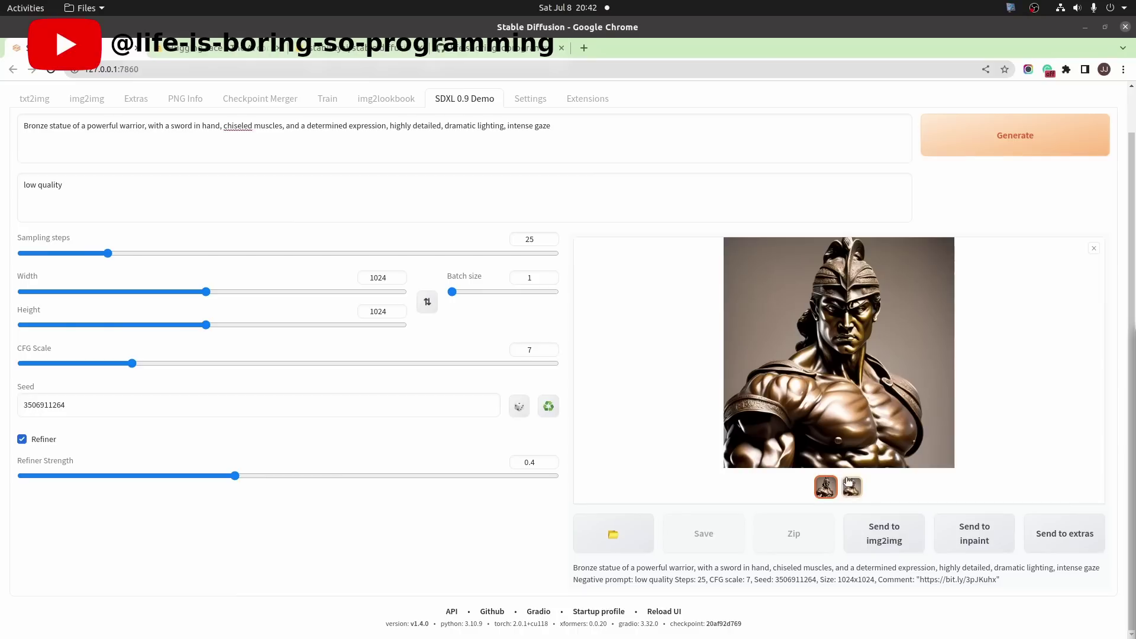
# Flip between the original and refined warrior images full-screen, ending on the refined one.
pyautogui.click(826, 484)
pyautogui.click(850, 488)
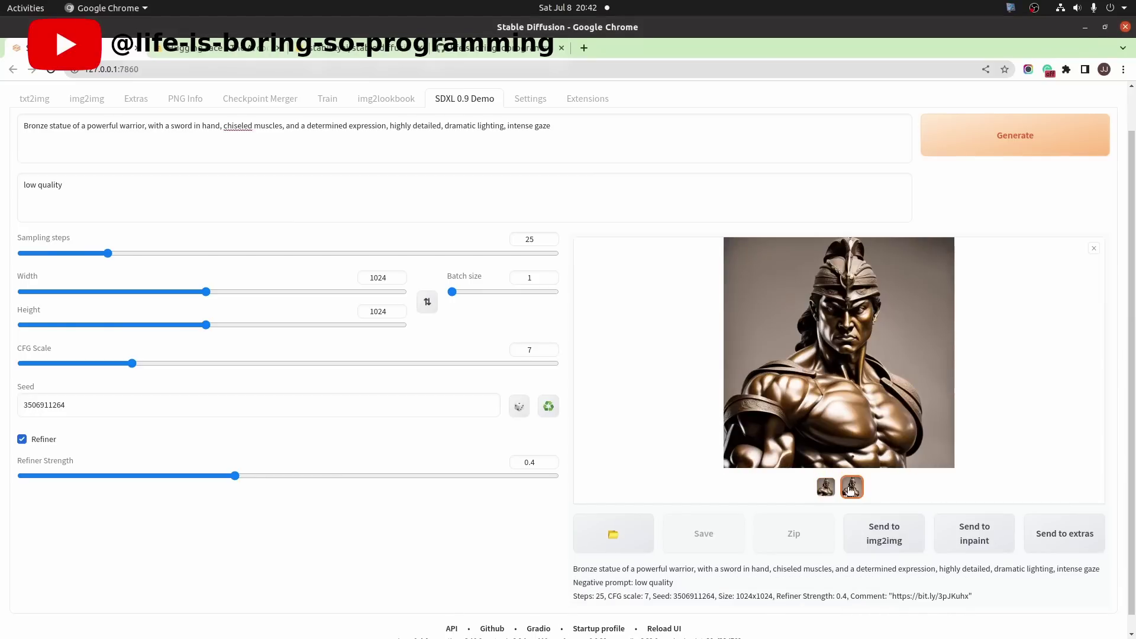
pyautogui.click(826, 486)
pyautogui.click(829, 396)
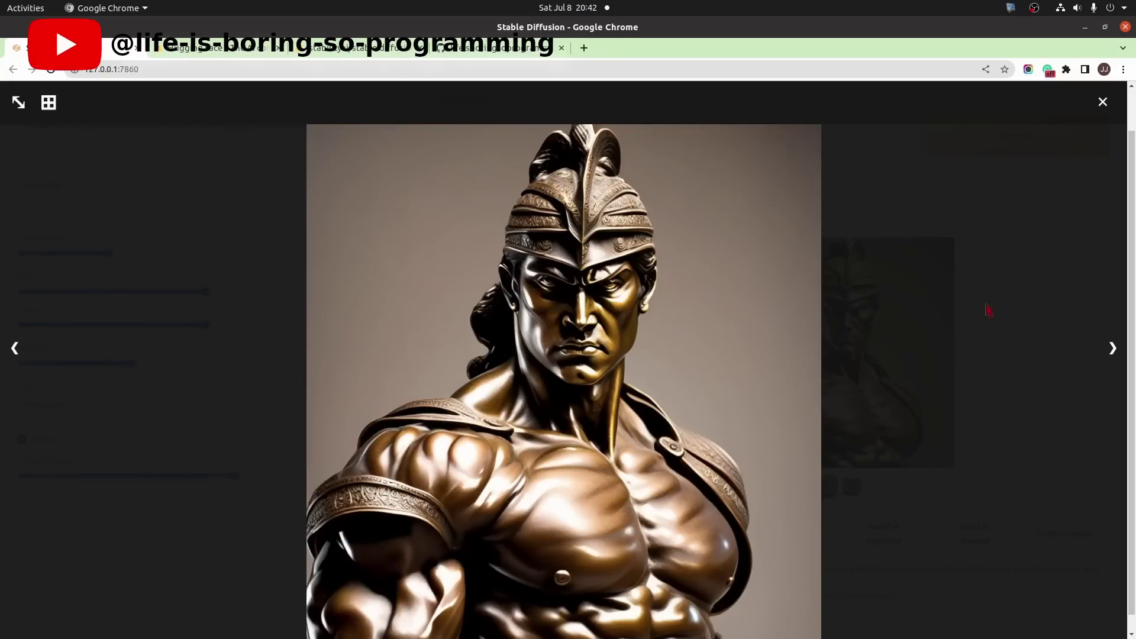
pyautogui.click(1106, 348)
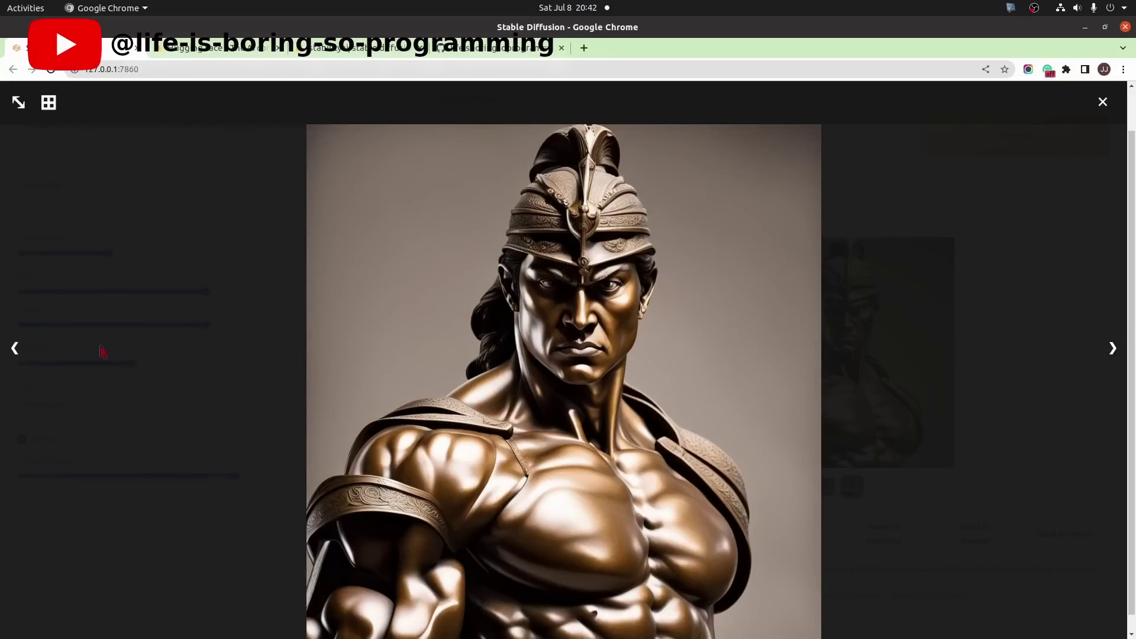
pyautogui.click(13, 348)
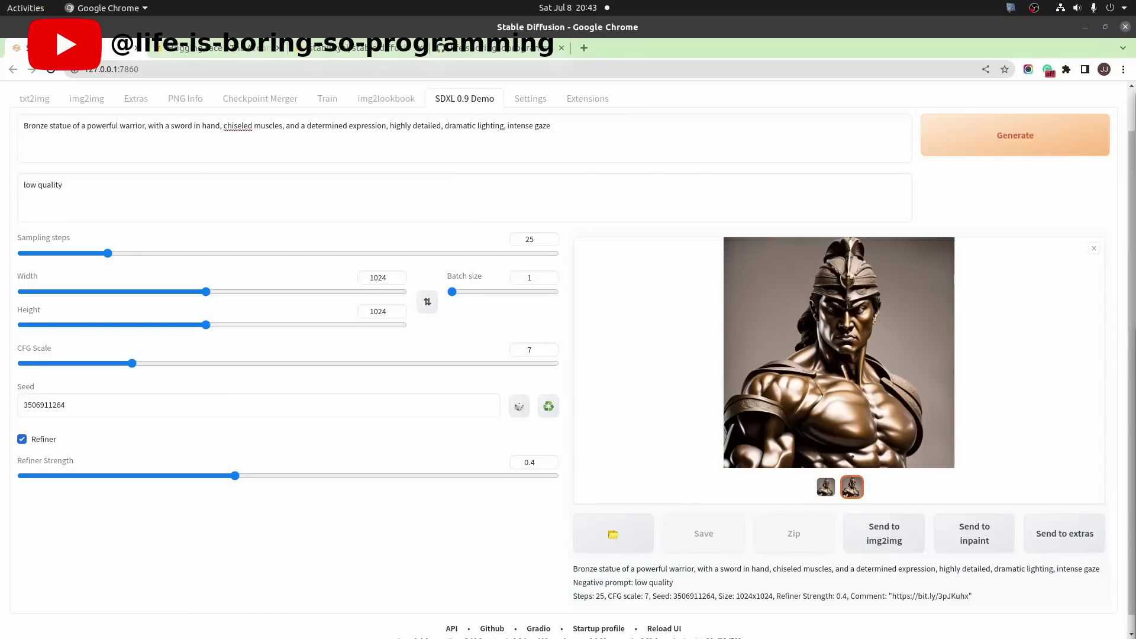
# Replace the warrior prompt with the aurora borealis prompt, disable the refiner, and use a random seed.
pyautogui.click(394, 142)
pyautogui.hotkey('ctrl', 'a')
pyautogui.write('Glowing aurora borealis over a frozen lake, with towering mountains in the distance, ethereal, magical, winter landscape, high detail')
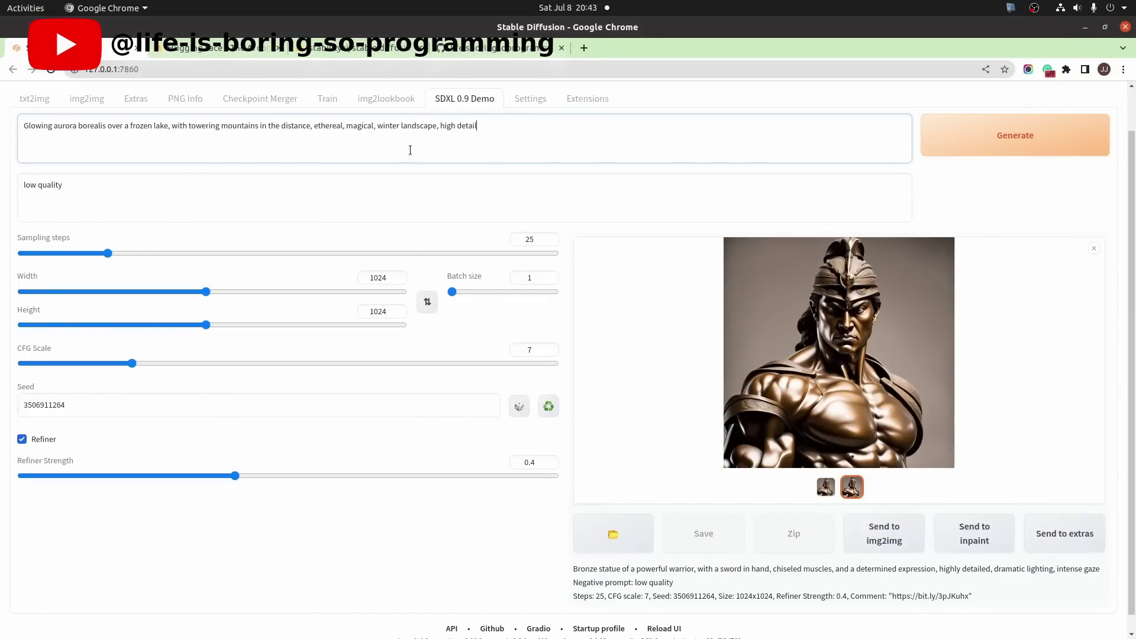
pyautogui.click(34, 440)
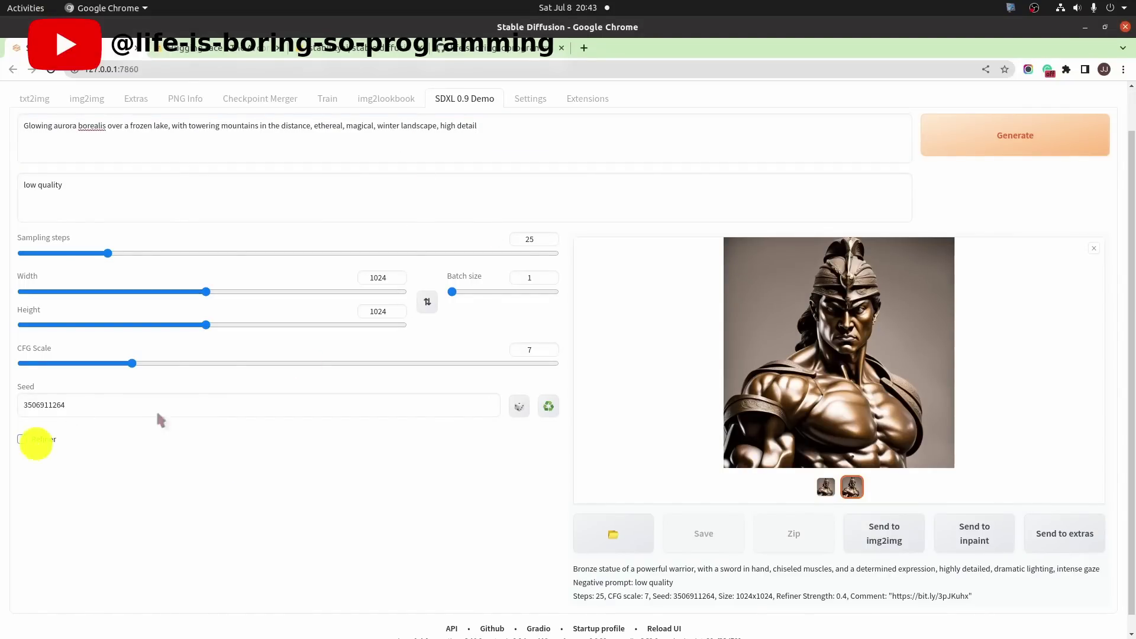
pyautogui.click(519, 407)
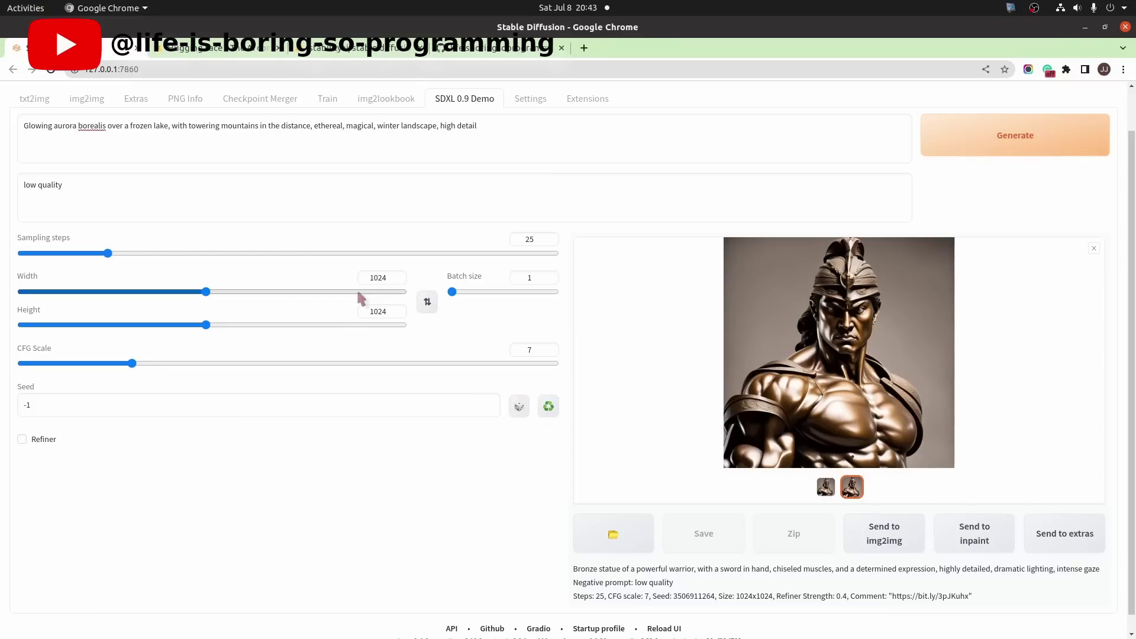
# Set height to 768 and CFG scale to 8.5, then generate the 1024×768 aurora landscape.
pyautogui.doubleClick(377, 311)
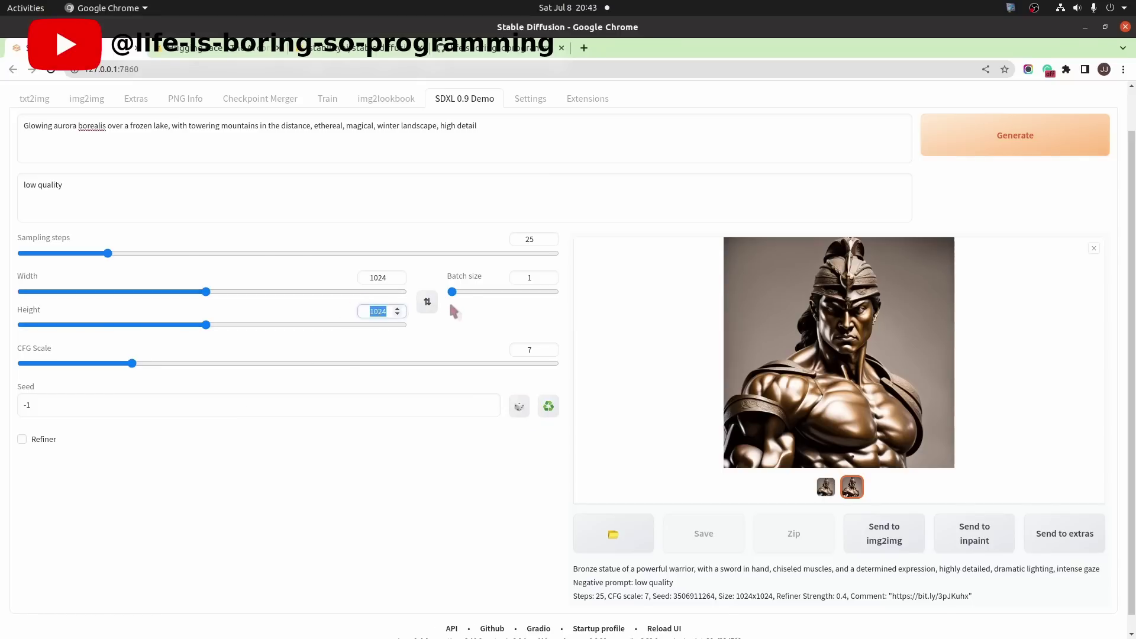
pyautogui.write('768')
pyautogui.click(548, 348)
pyautogui.click(550, 348)
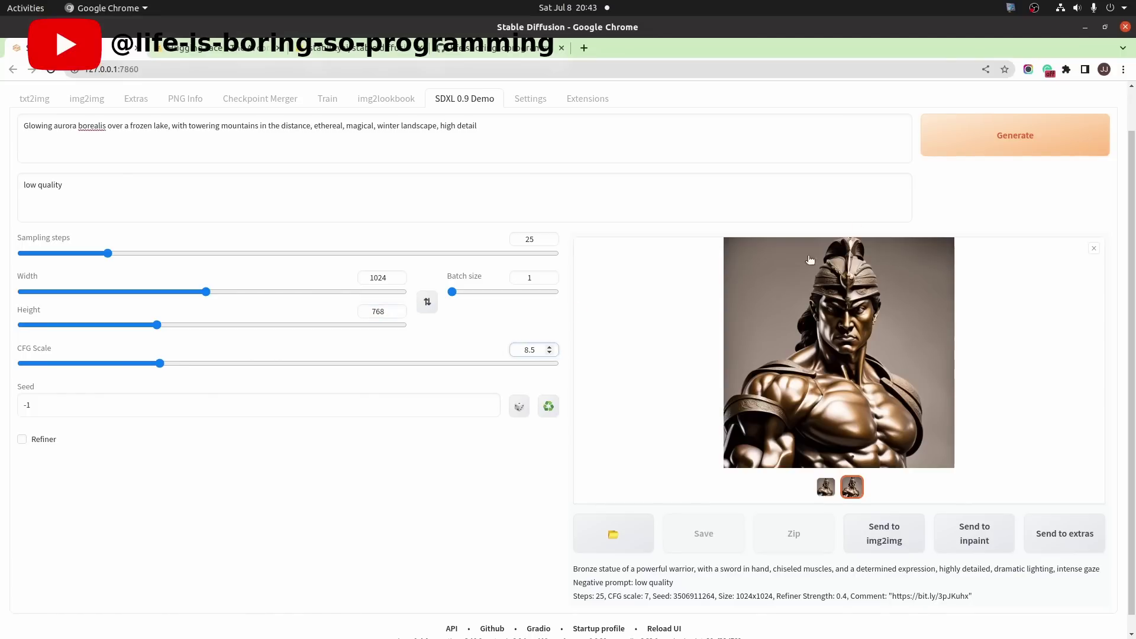
pyautogui.click(953, 145)
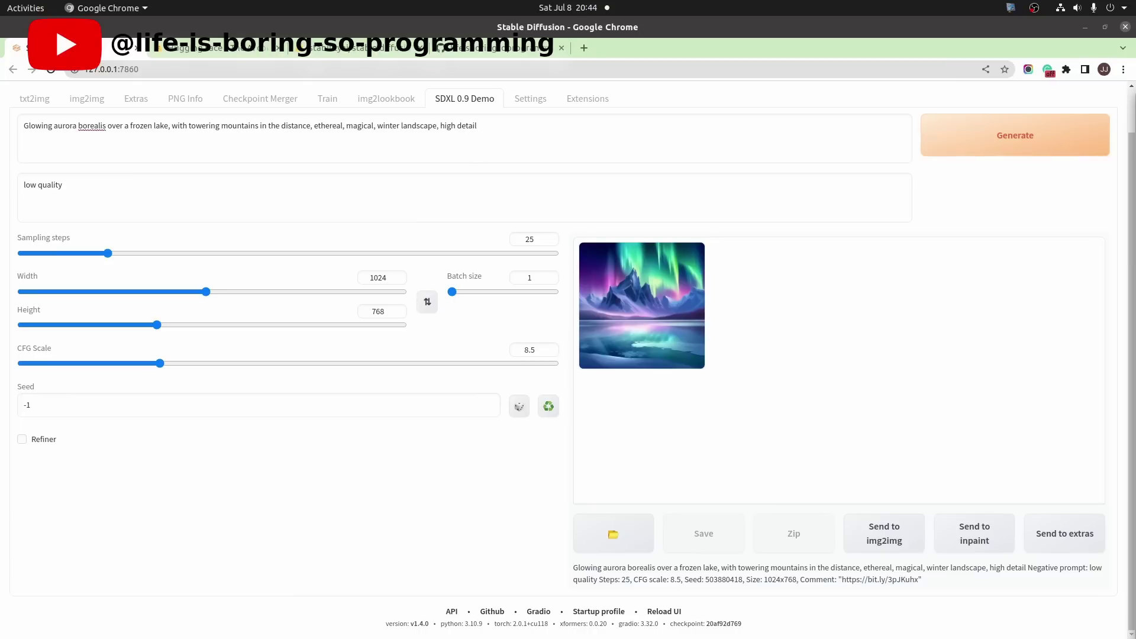
# View the aurora image full-screen, then swap width and height to 768×1024.
pyautogui.click(655, 312)
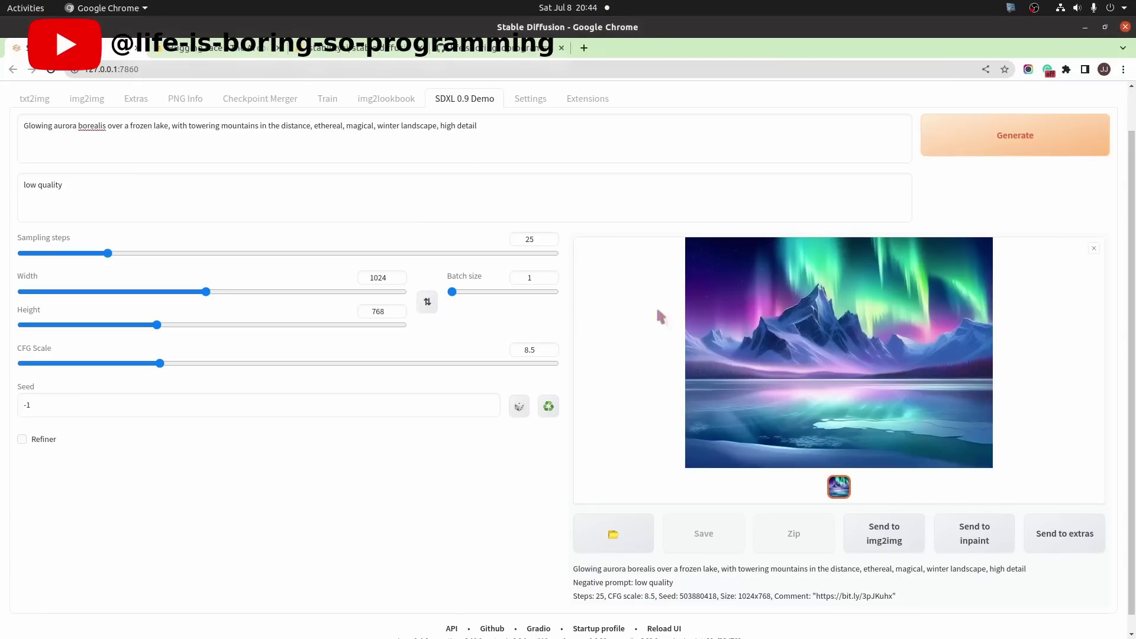
pyautogui.click(891, 337)
pyautogui.click(655, 376)
pyautogui.click(427, 350)
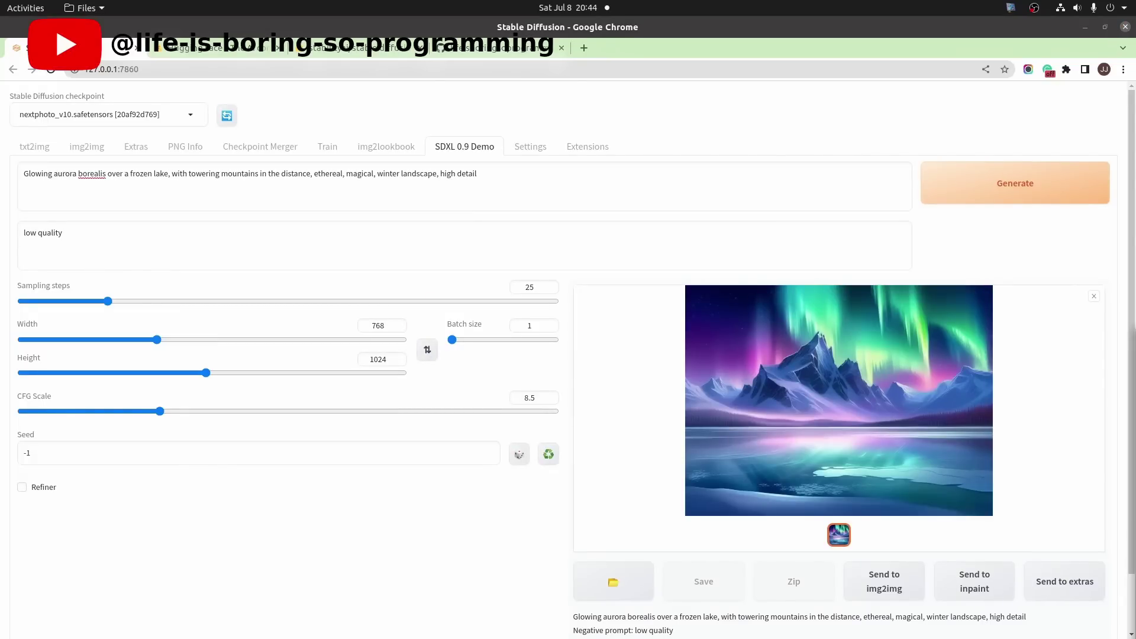
# Paste the rogue adventurer jungle prompt in place of the aurora prompt and generate the portrait.
pyautogui.click(482, 176)
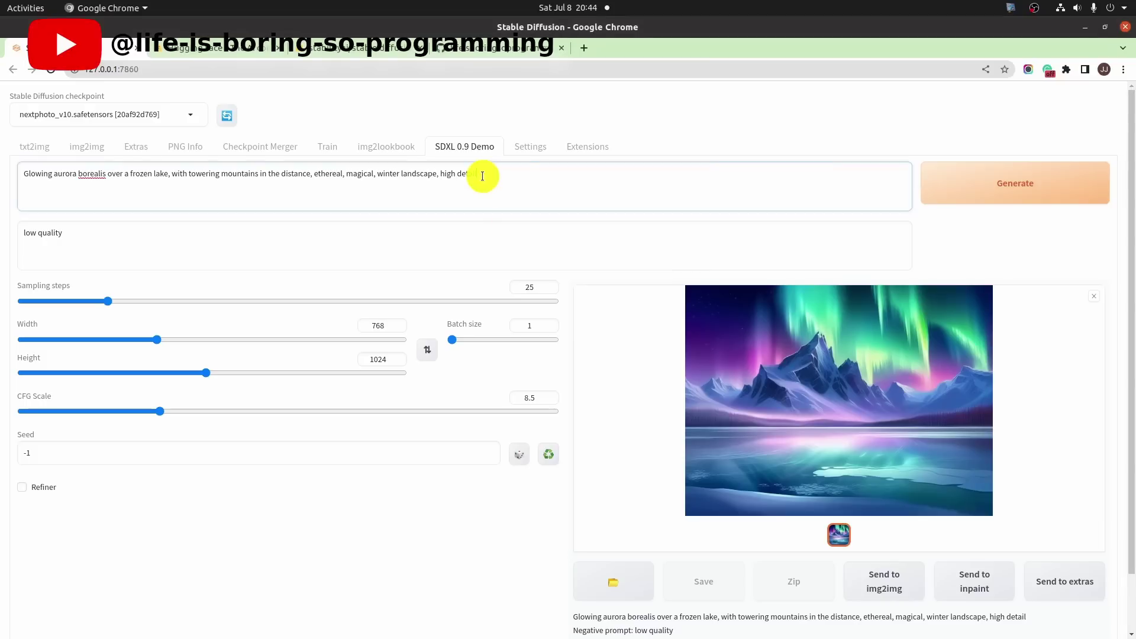
pyautogui.hotkey('ctrl', 'a')
pyautogui.write('Rogue adventurer, backpack and rugged appearance, standing in dense jungle, adventurous, detailed, high detail, portrait')
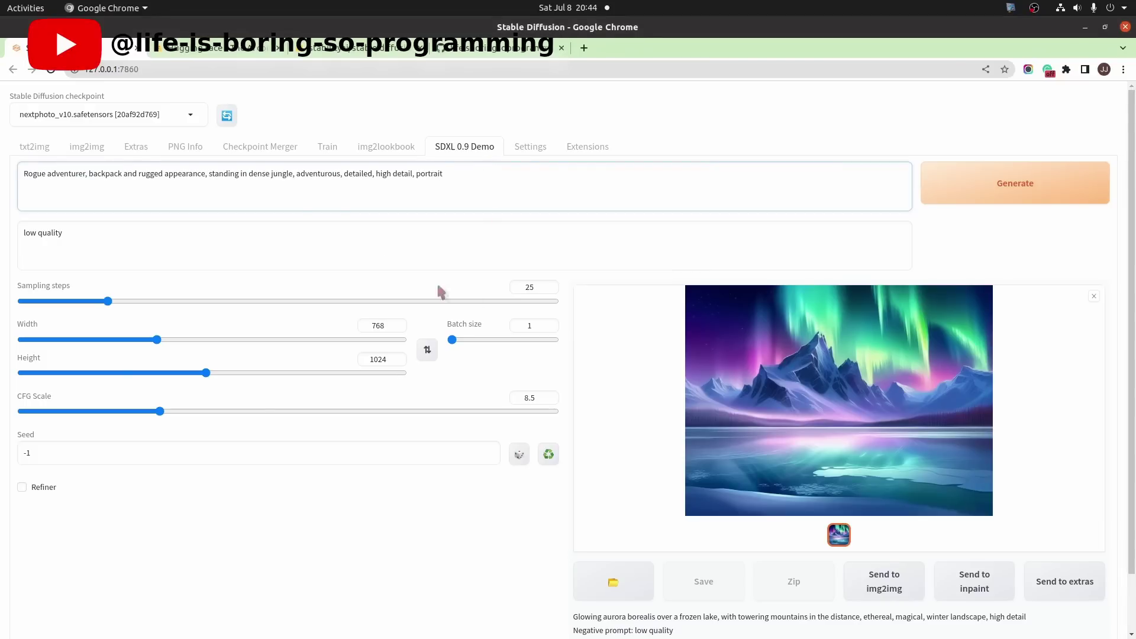
pyautogui.click(1090, 198)
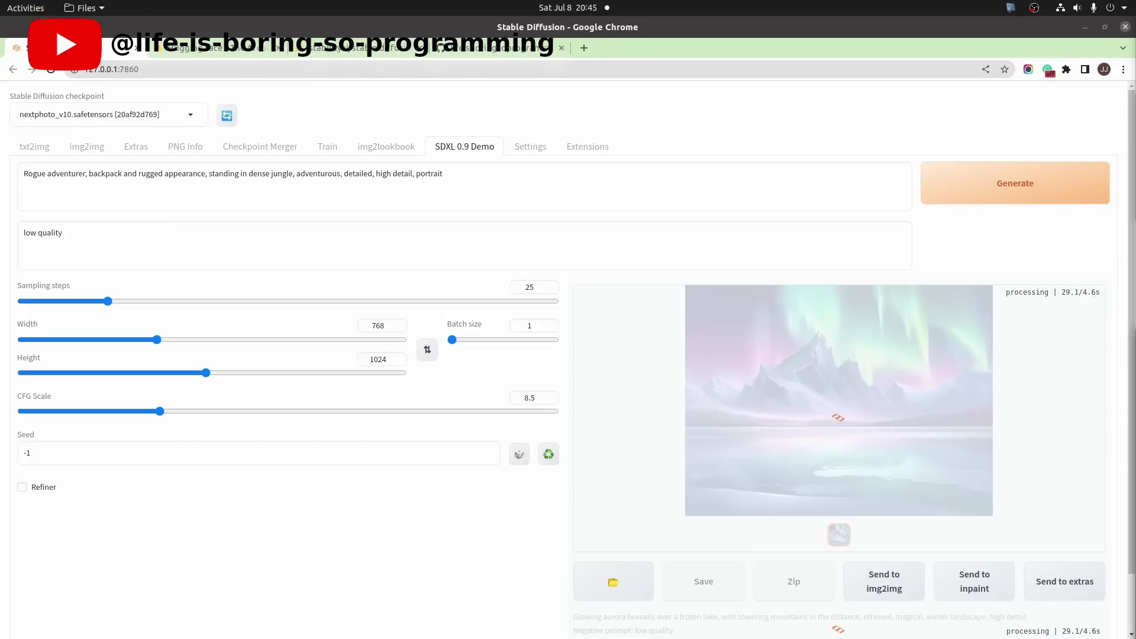
# View the jungle adventurer portrait (seed 706815993) full-screen, then close the viewer.
pyautogui.click(883, 383)
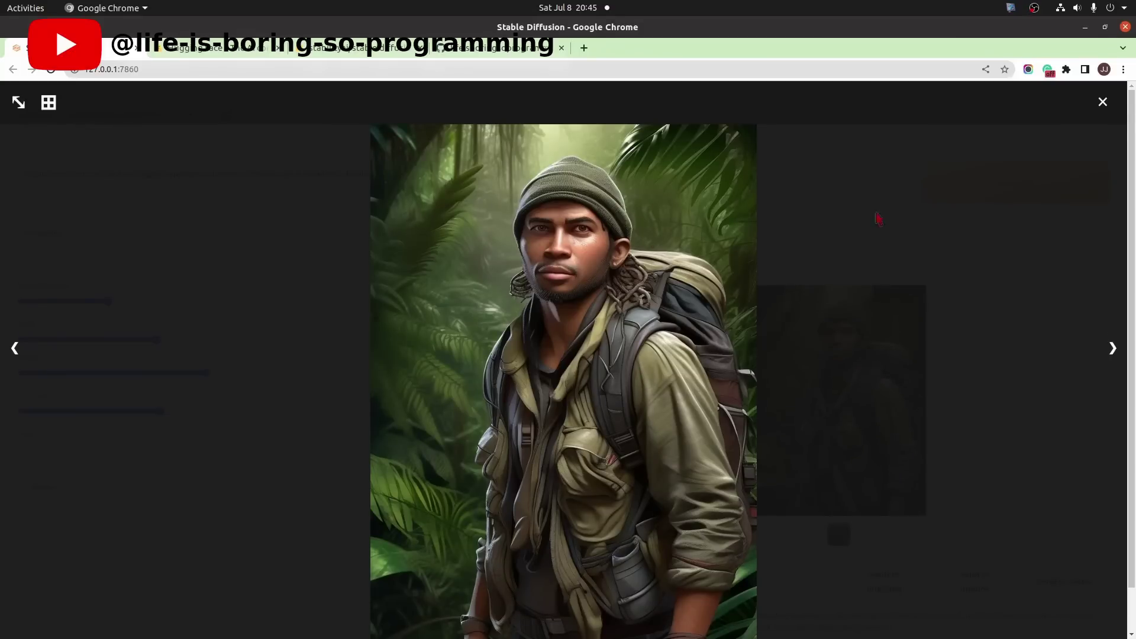
pyautogui.click(1030, 128)
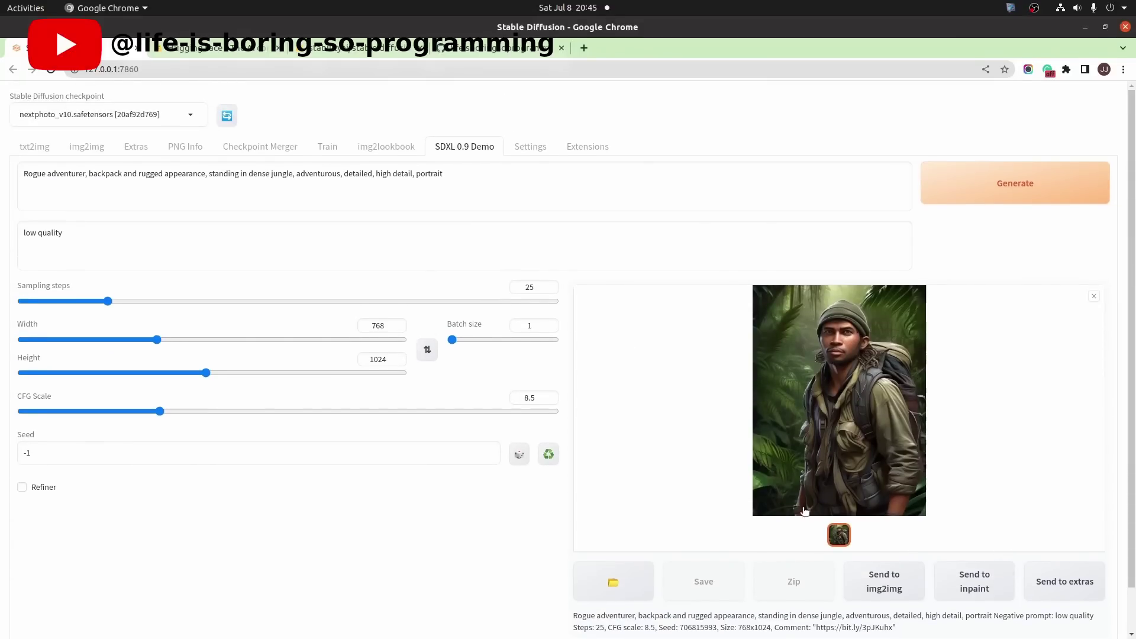
pyautogui.scroll(-1, 796, 532)
# Open the generated-images folder and its 2023-07-08 subfolder in Files.
pyautogui.click(620, 543)
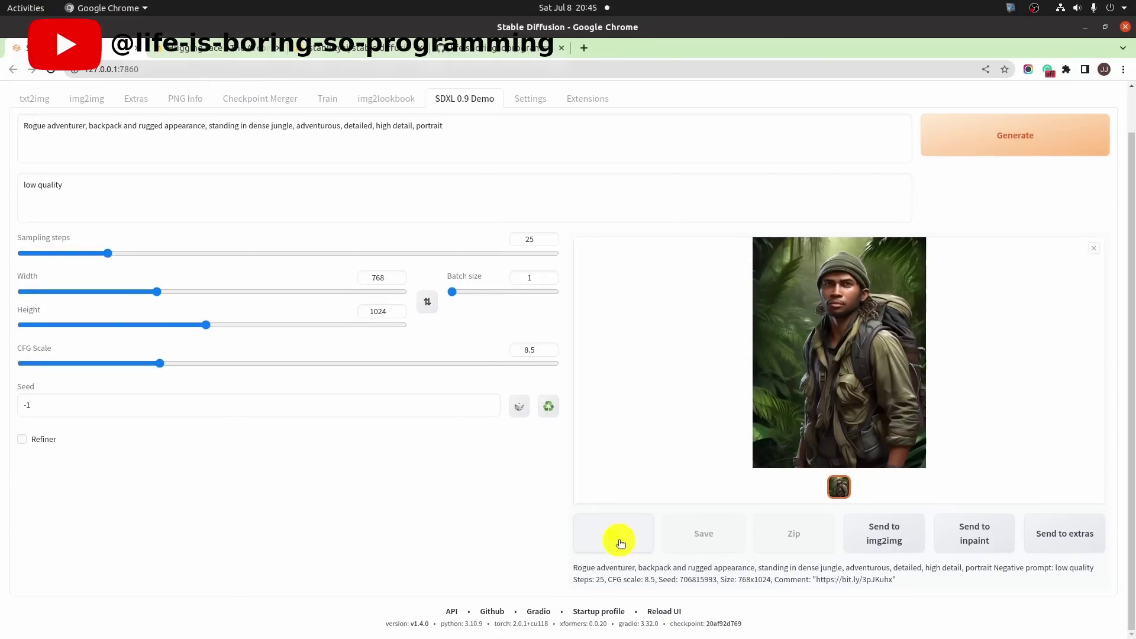
pyautogui.click(430, 116)
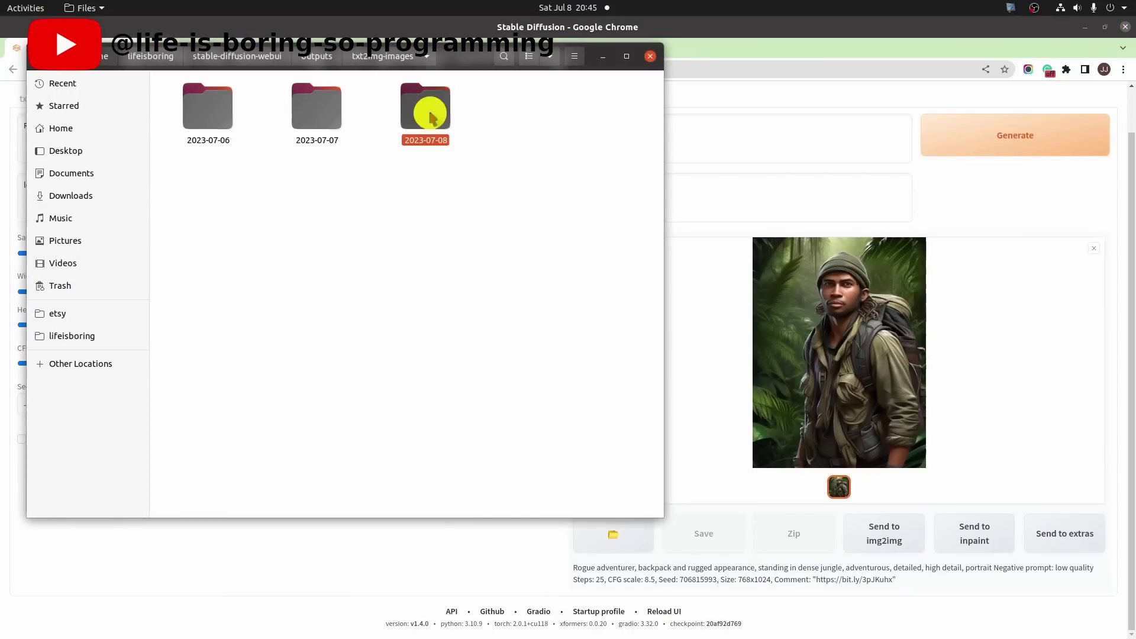
pyautogui.doubleClick(430, 117)
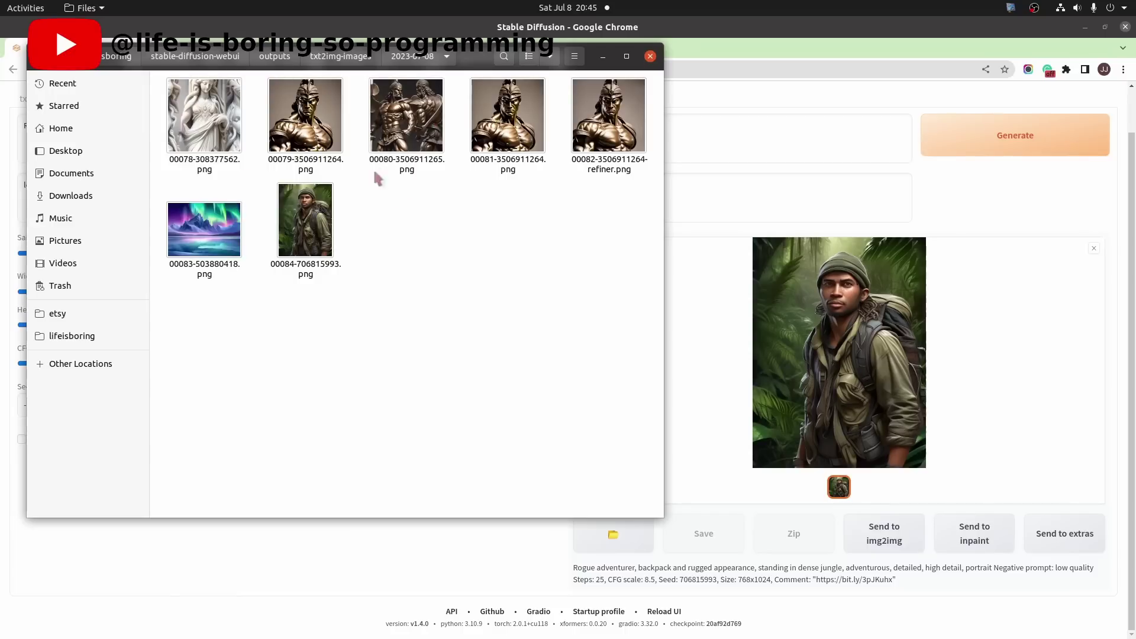
# Confirm in Properties that 00084-706815993.png is 768×1024 pixels, then close Files.
pyautogui.rightClick(317, 229)
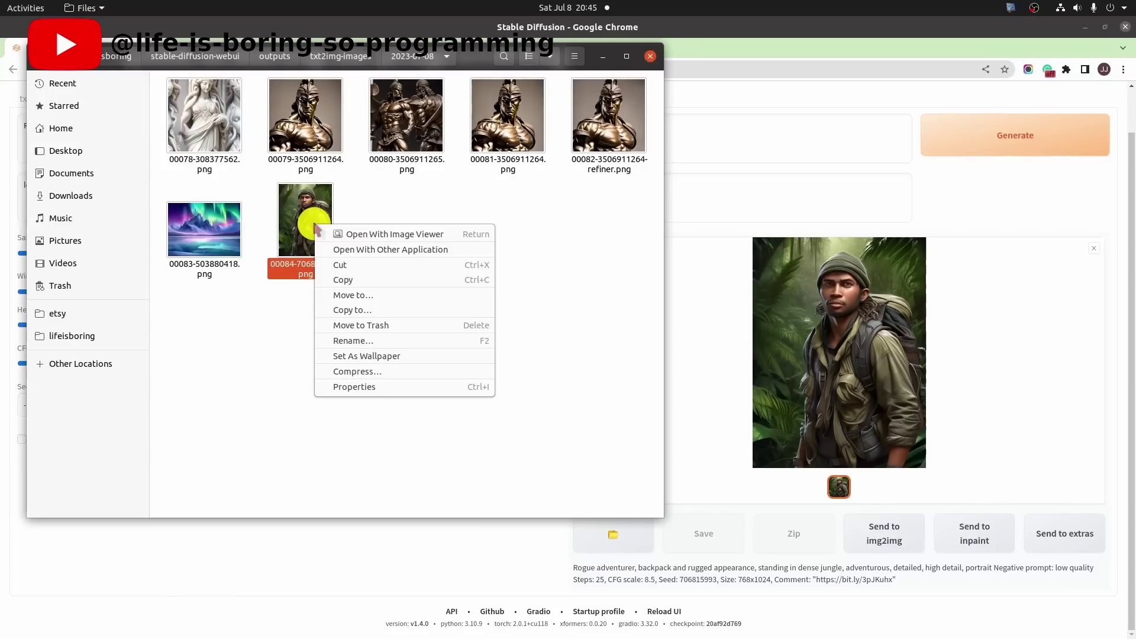
pyautogui.click(386, 385)
pyautogui.click(457, 173)
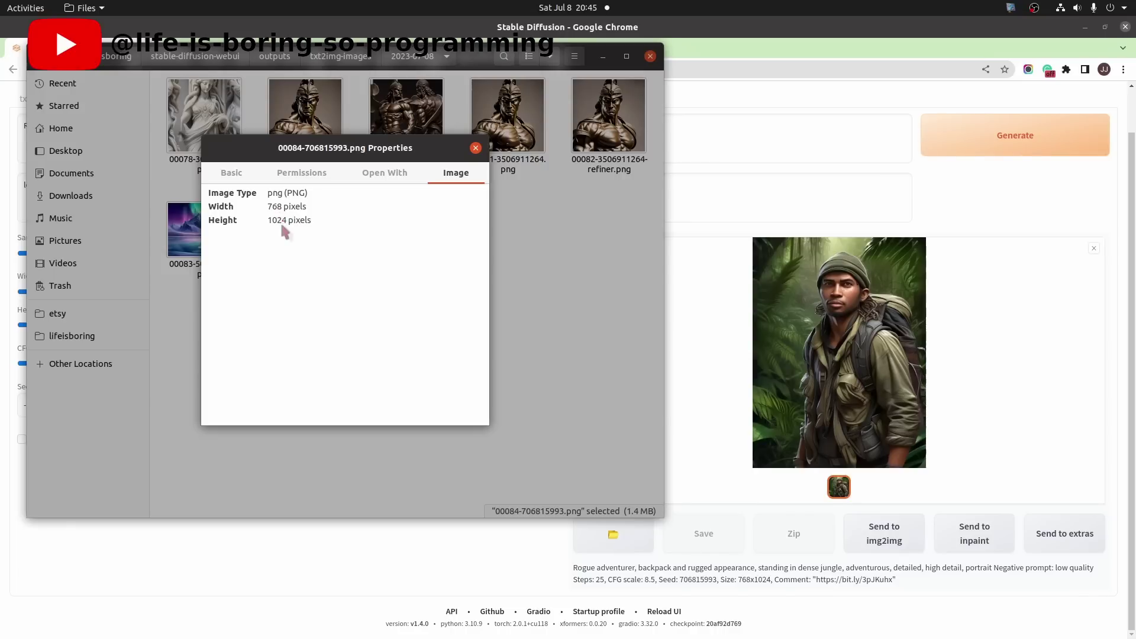
pyautogui.click(477, 152)
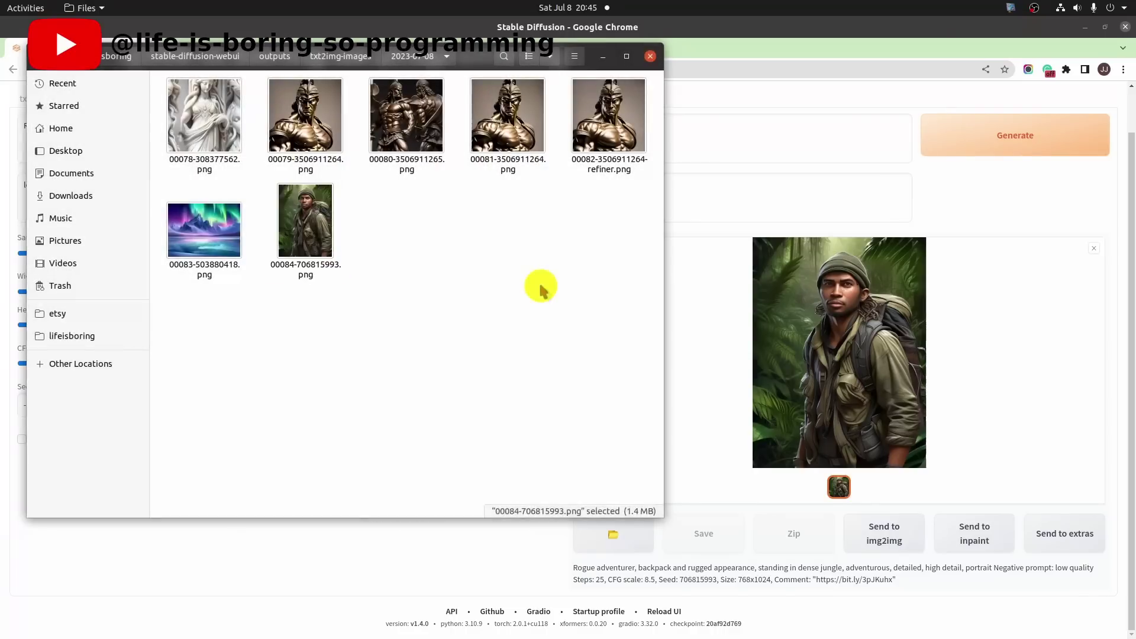
pyautogui.click(540, 286)
pyautogui.click(645, 56)
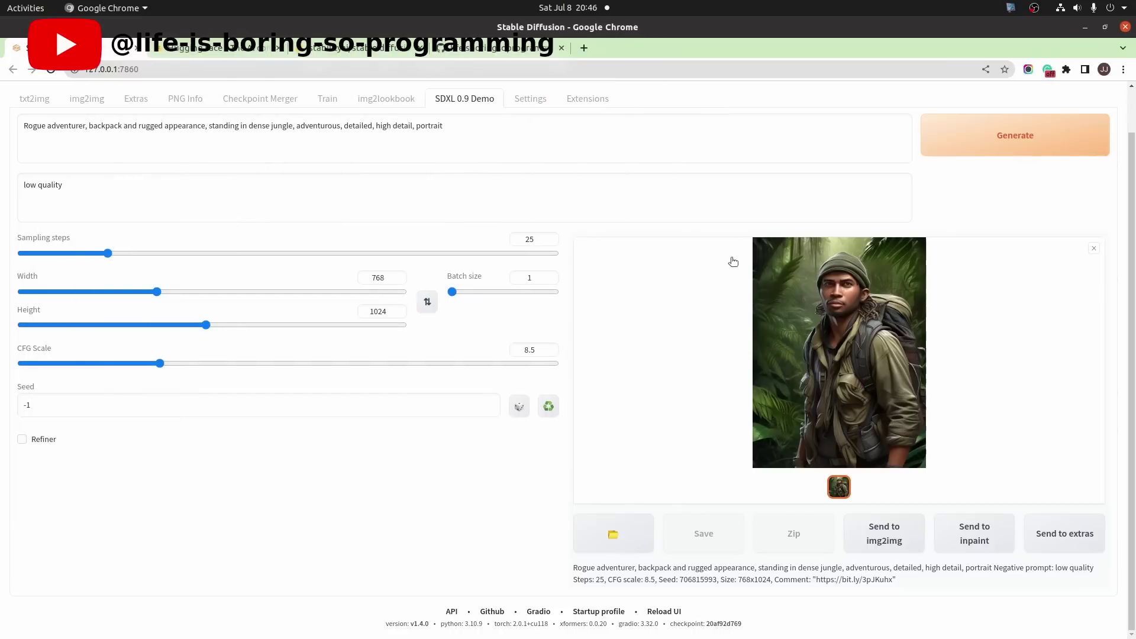
# Send the jungle portrait to img2img and return to the SDXL 0.9 Demo tab.
pyautogui.click(897, 542)
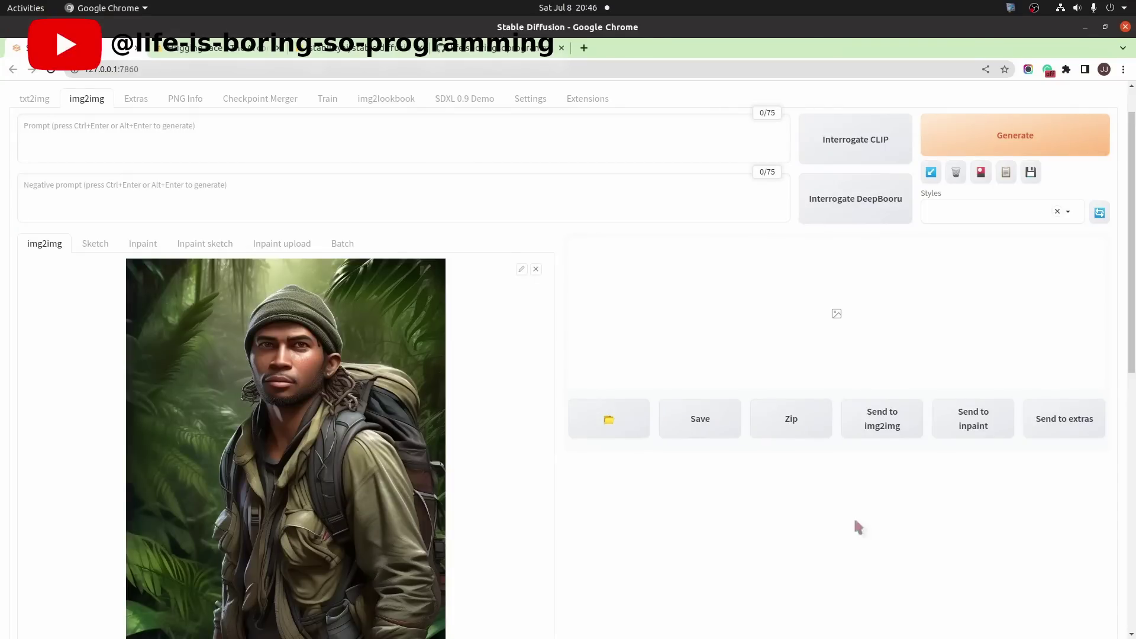
pyautogui.scroll(-3, 477, 389)
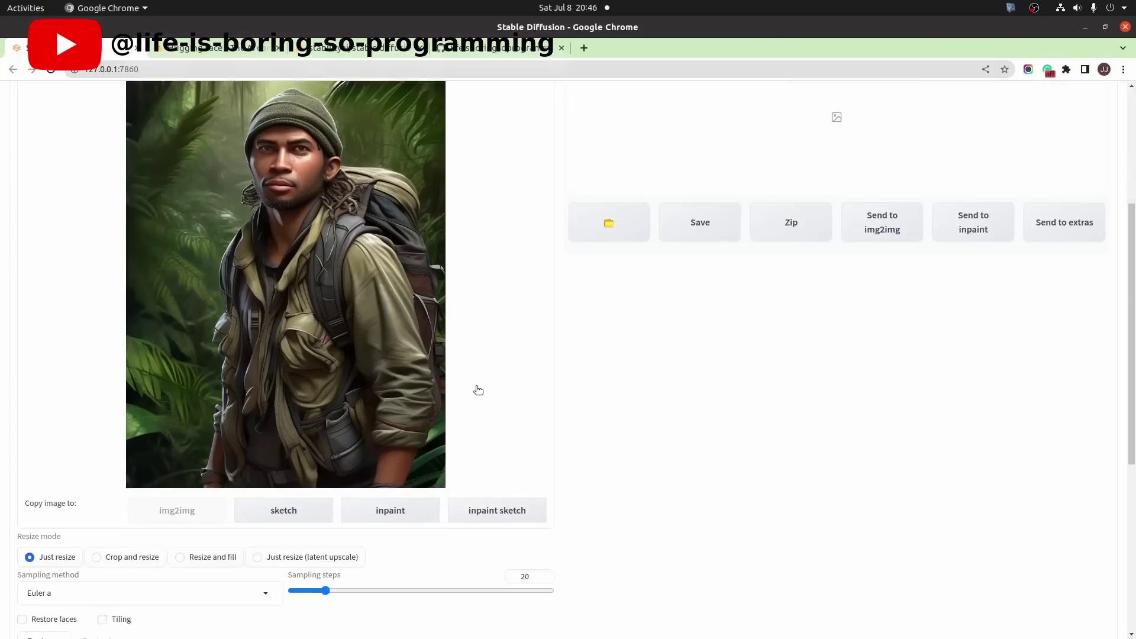
pyautogui.scroll(4, 392, 342)
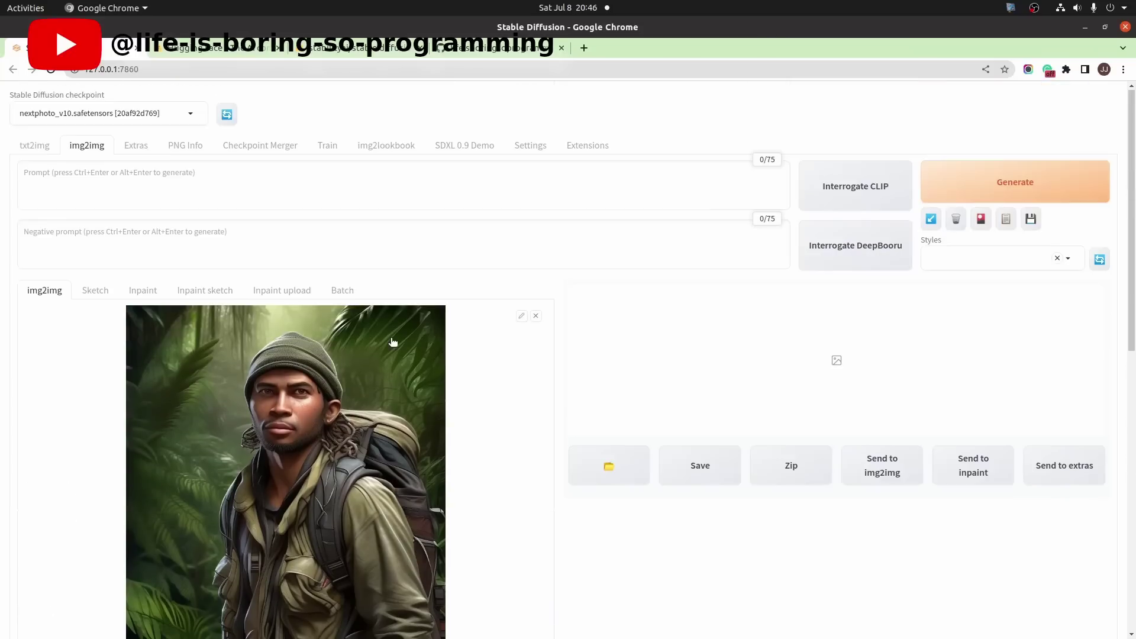
pyautogui.click(377, 177)
pyautogui.scroll(-3, 465, 373)
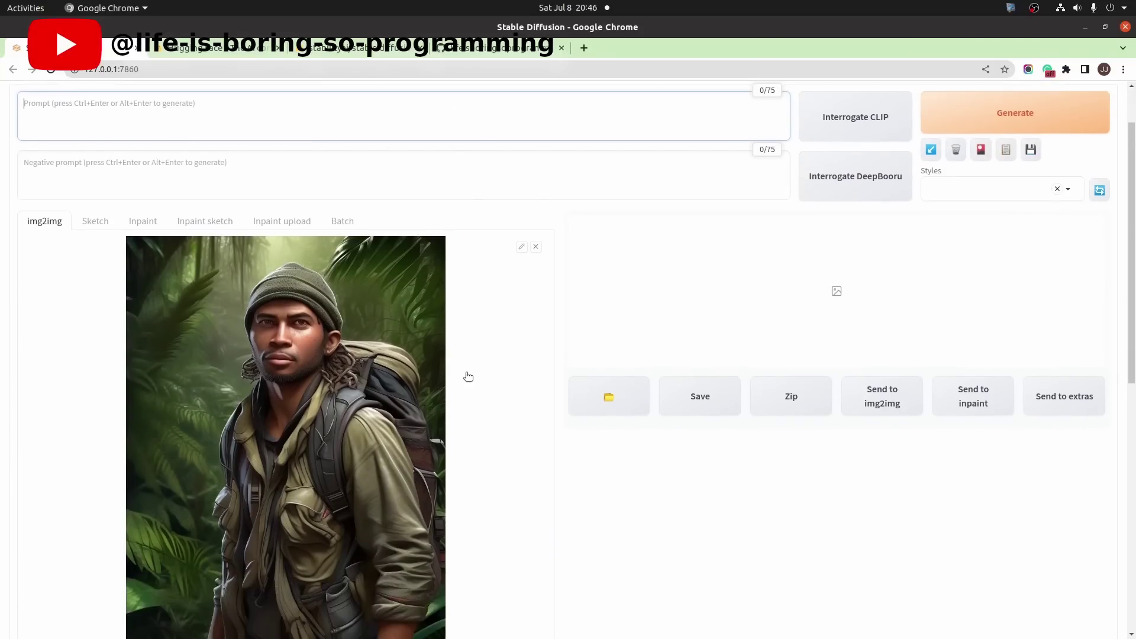
pyautogui.scroll(4, 422, 304)
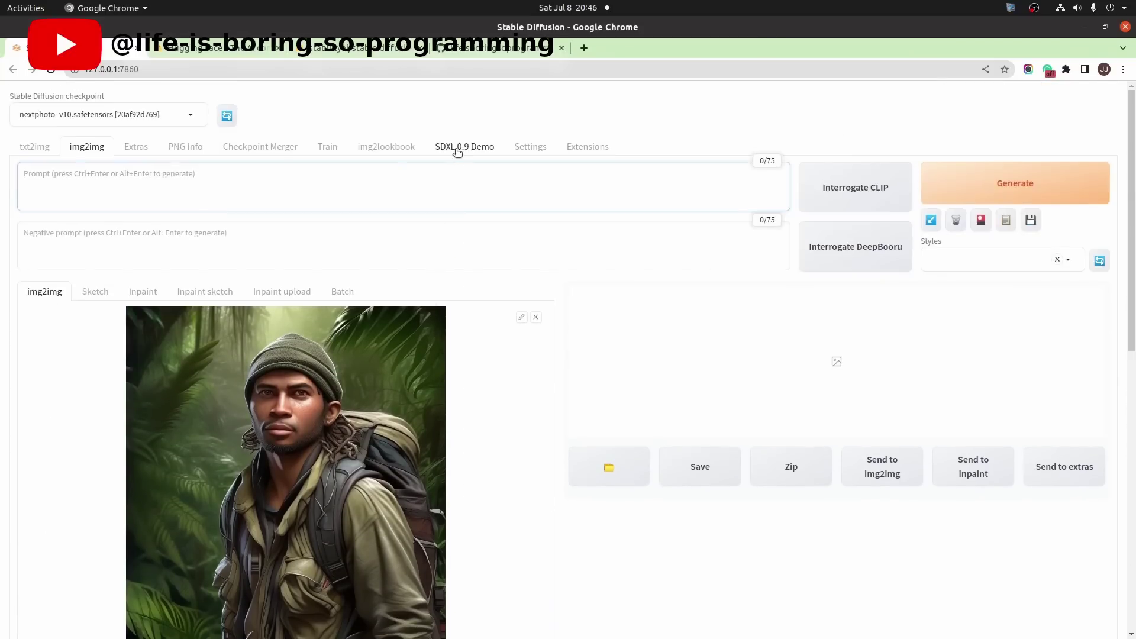
pyautogui.click(453, 146)
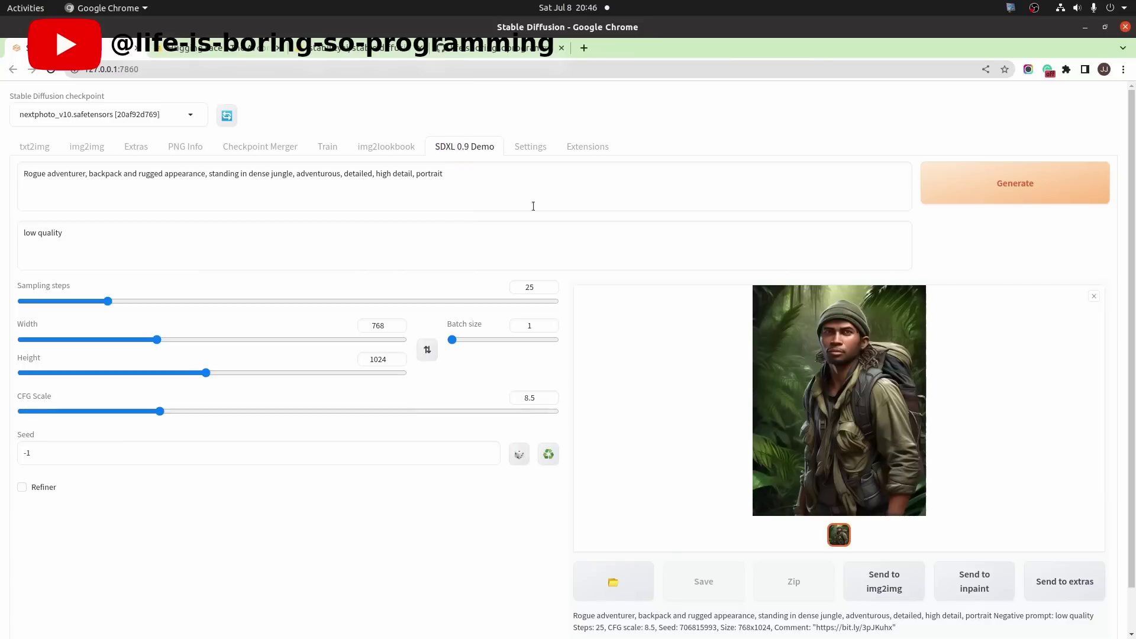
# Send the jungle portrait to Inpaint and to Extras, returning to the SDXL 0.9 Demo each time.
pyautogui.click(1000, 583)
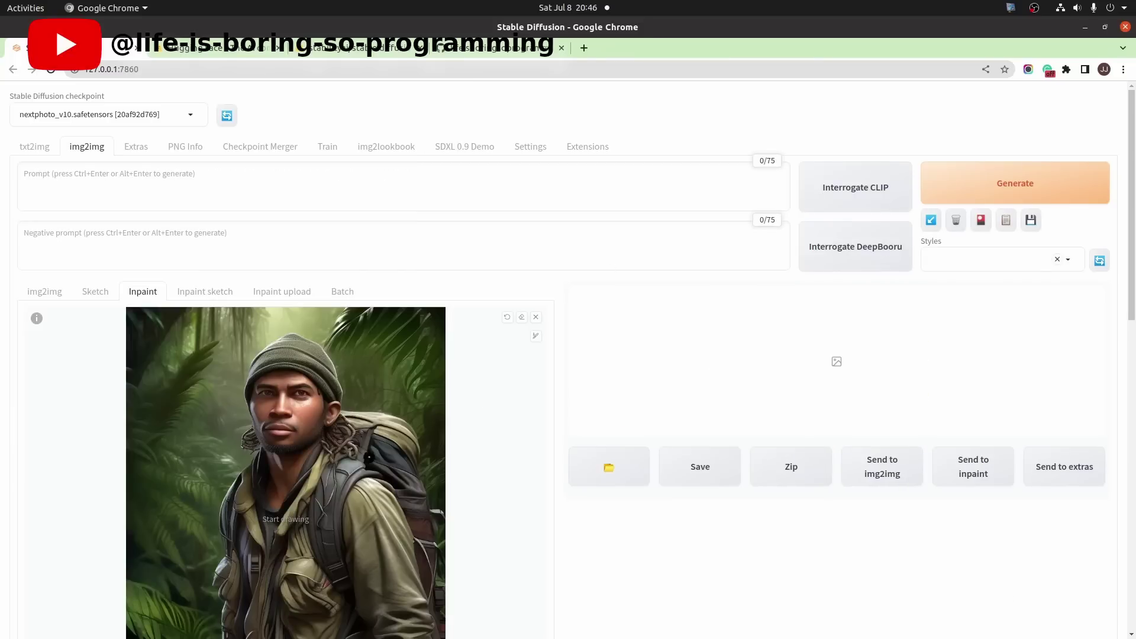
pyautogui.scroll(-2, 621, 416)
pyautogui.scroll(2, 465, 173)
pyautogui.click(467, 146)
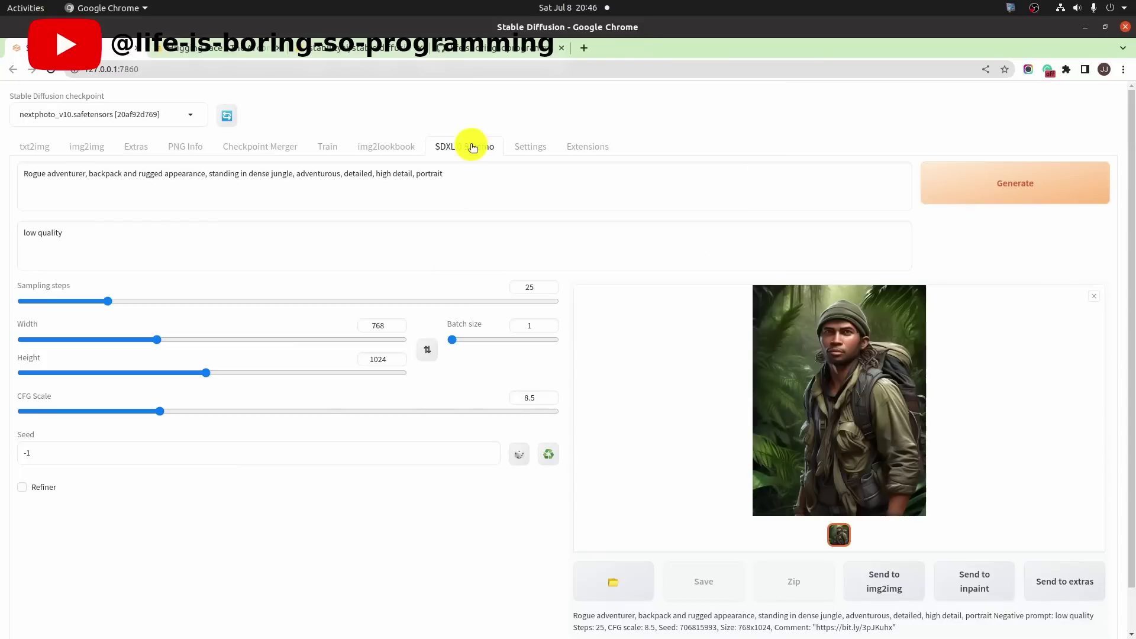
pyautogui.click(1088, 583)
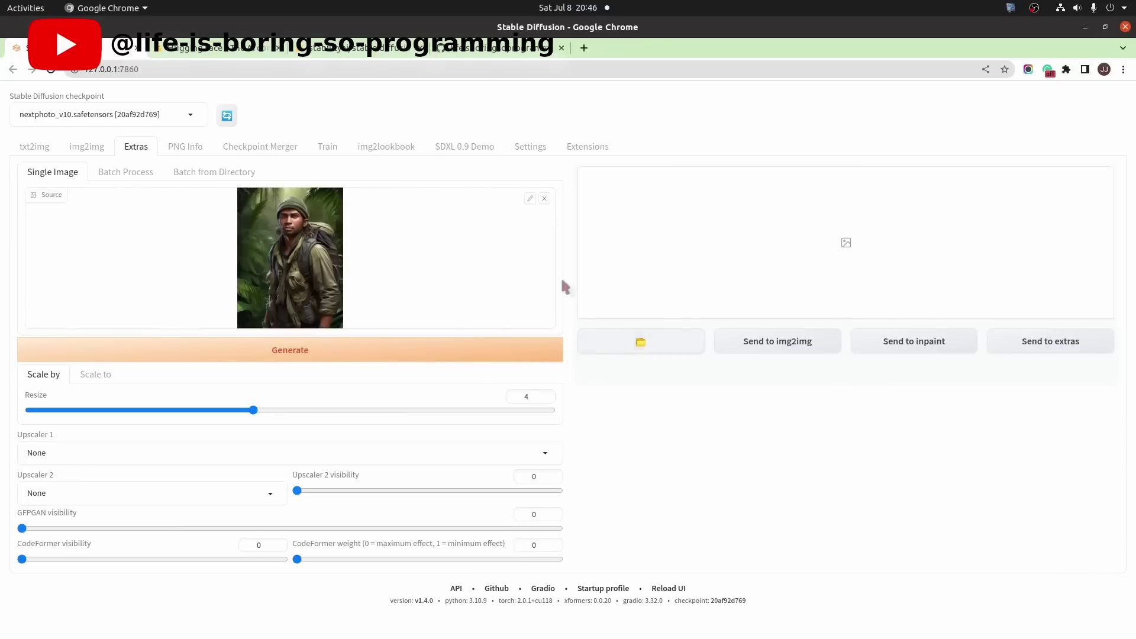
pyautogui.click(461, 148)
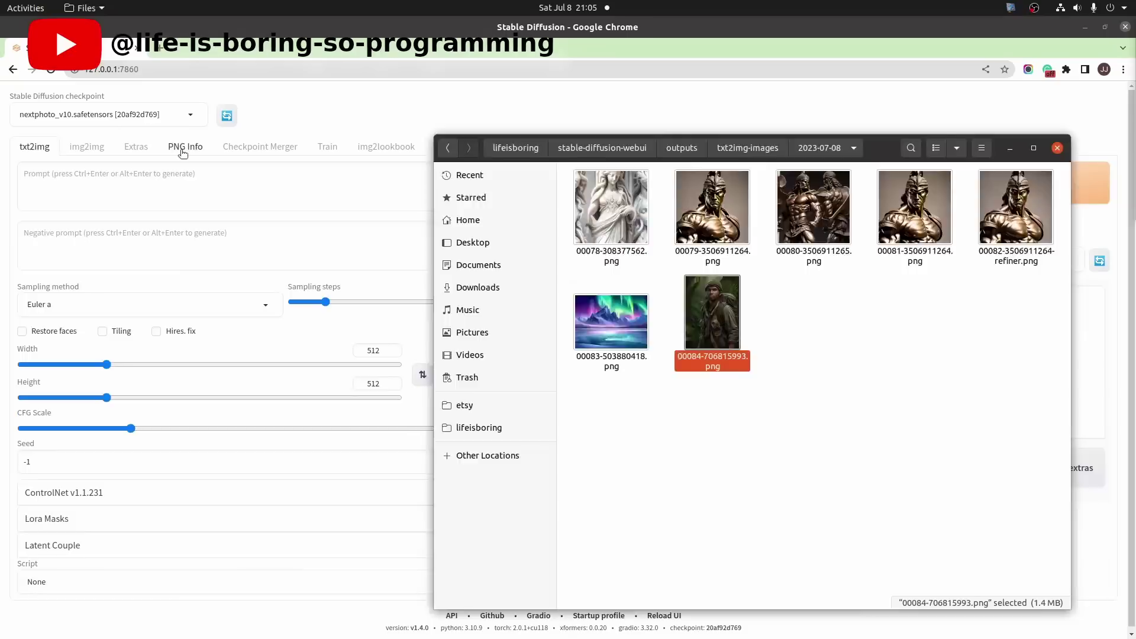
# Drag 00084-706815993.png from Files onto the PNG Info source area.
pyautogui.press('Escape')
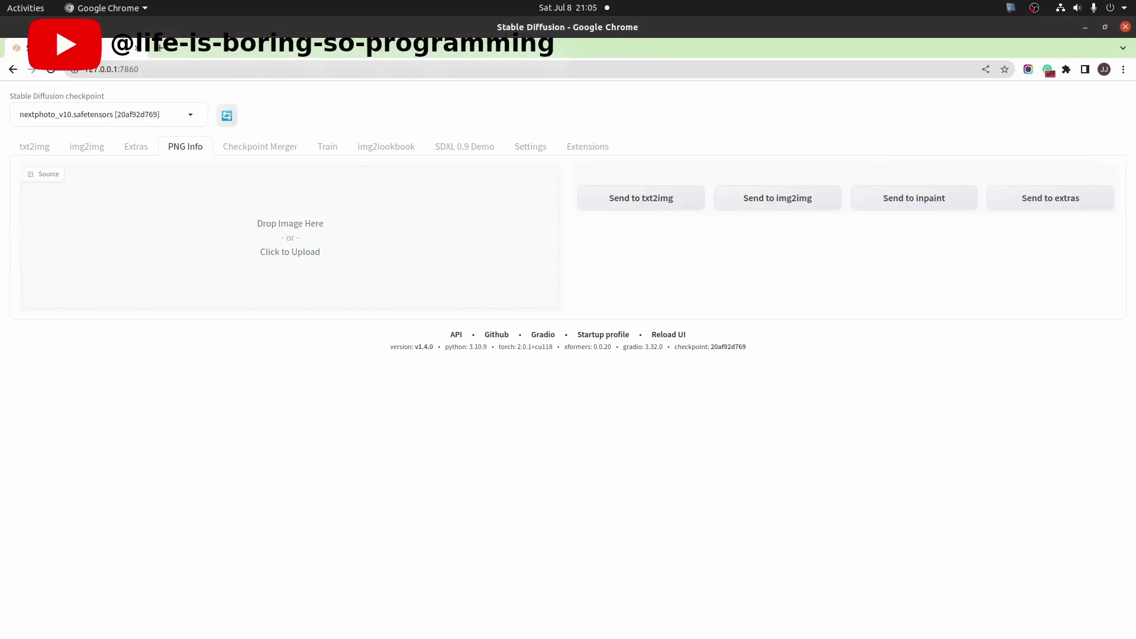
pyautogui.hotkey('alt', 'Tab')
pyautogui.click(862, 465)
pyautogui.moveTo(699, 304); pyautogui.dragTo(282, 225)
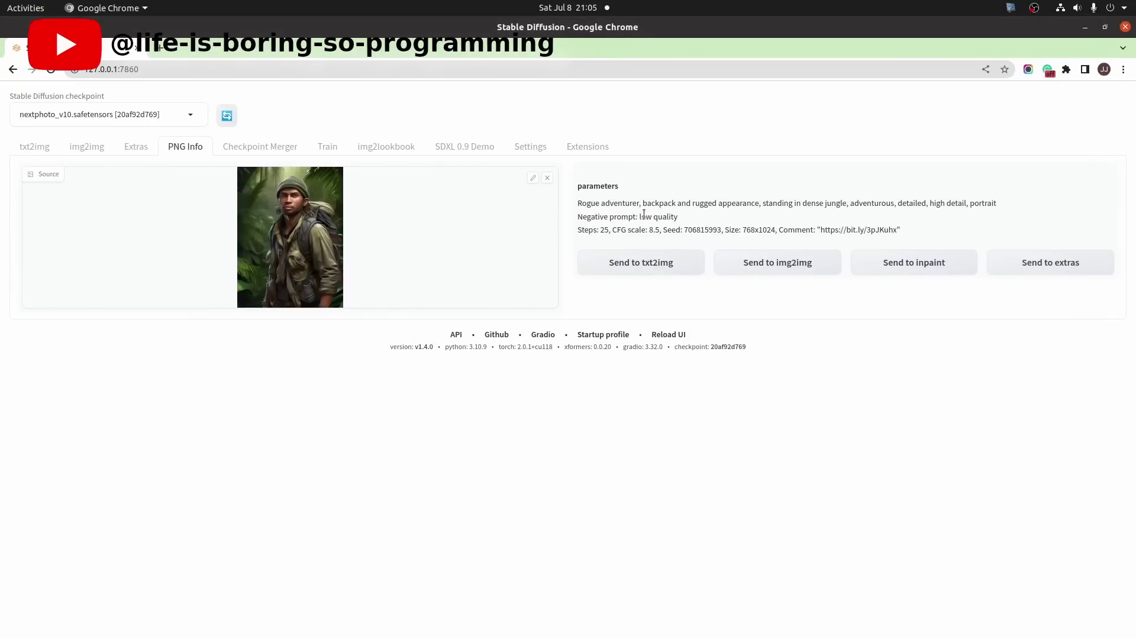
# Highlight the prompt, negative prompt, and steps/seed/size lines of the saved parameters.
pyautogui.tripleClick(637, 205)
pyautogui.tripleClick(661, 217)
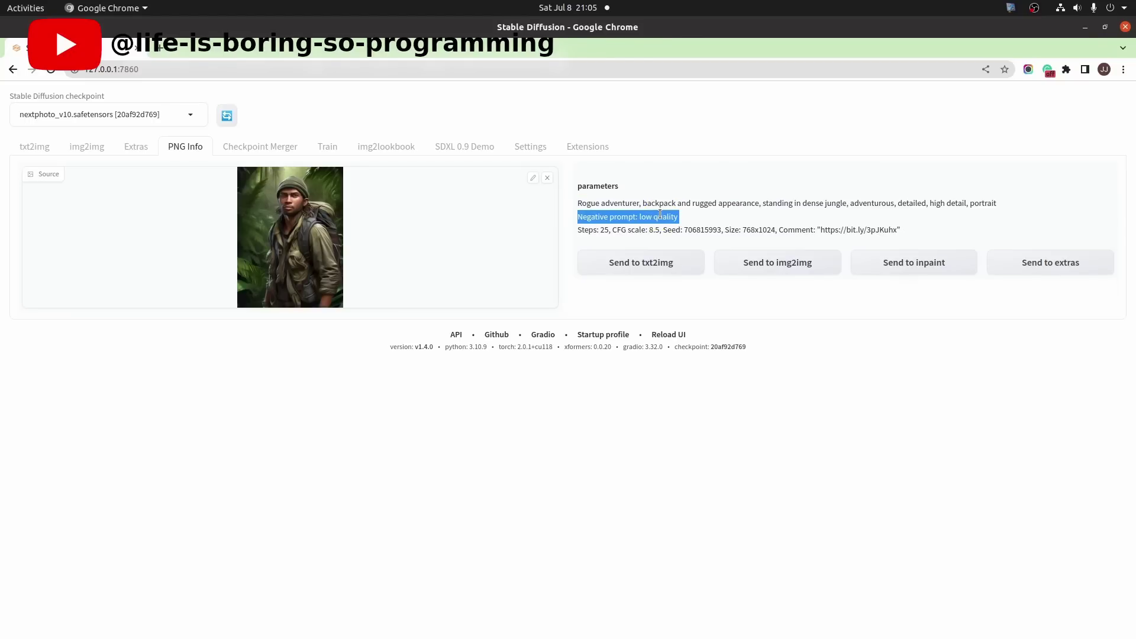
pyautogui.tripleClick(663, 230)
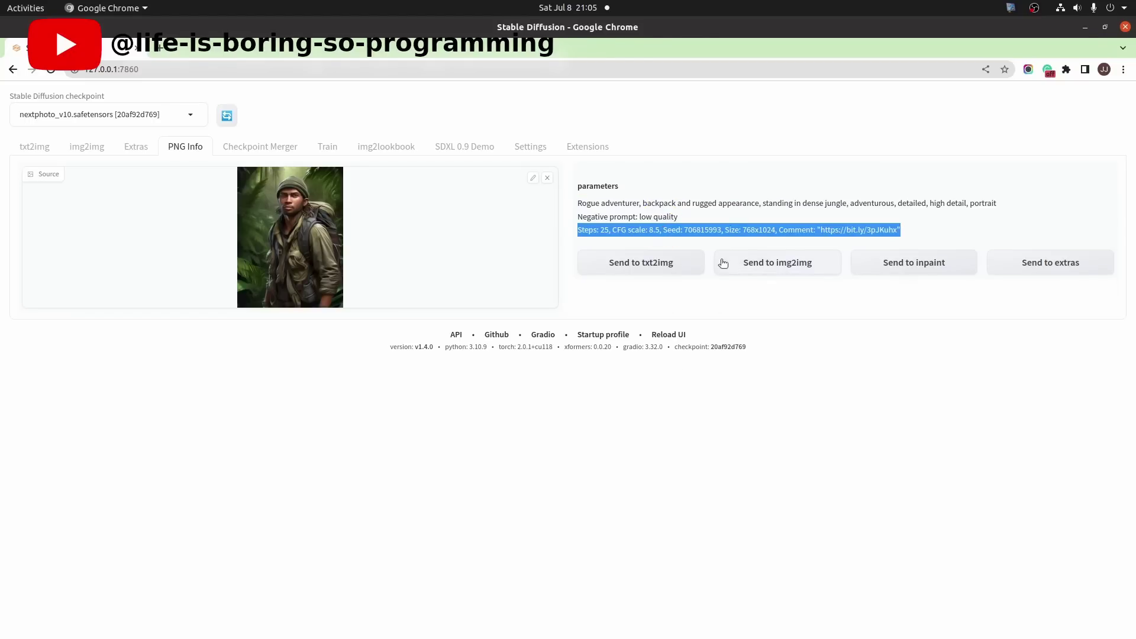
pyautogui.click(726, 234)
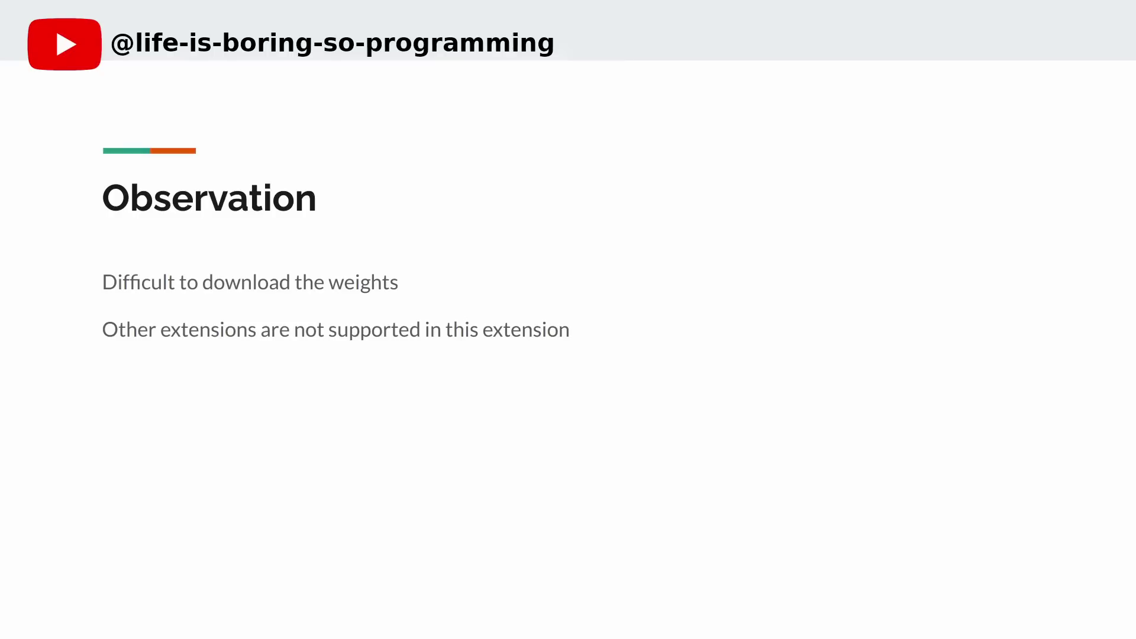
# Advance from the Observation slide to the Conclusion slide.
pyautogui.press('Right')
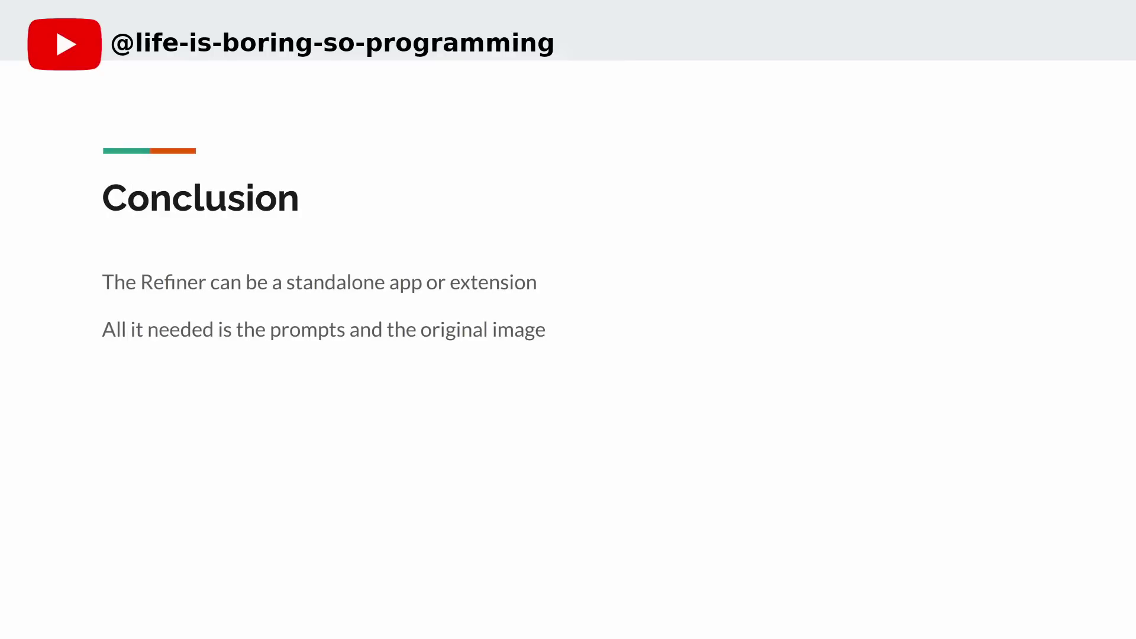